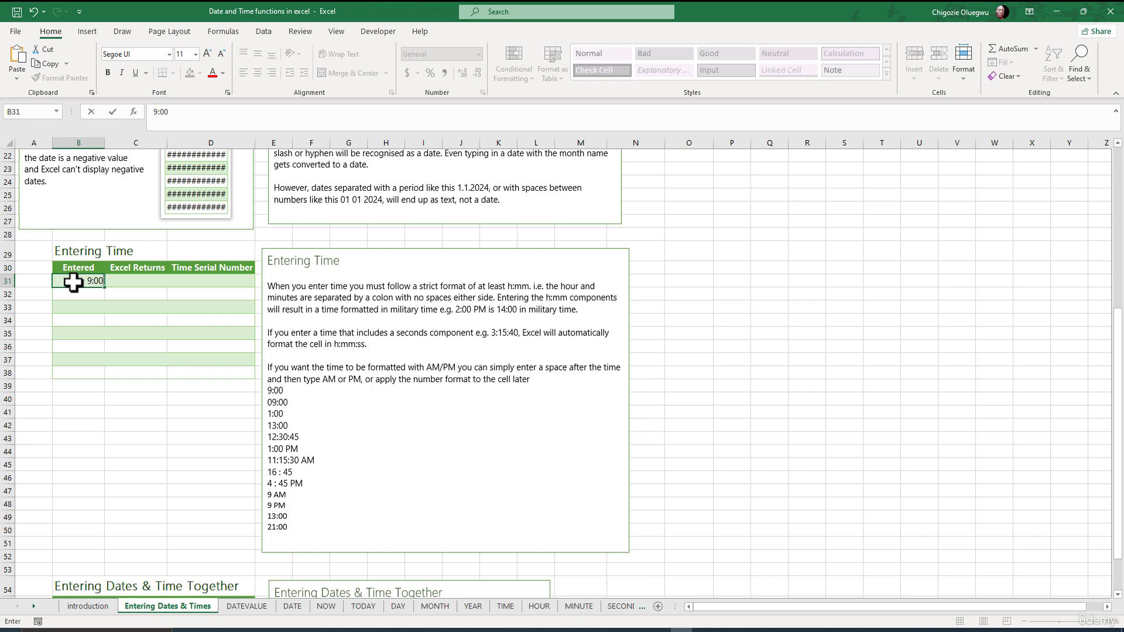
Enter 9:00 in B31 of the Entering Time table, then view and re-enter its full stored time as 9:00
{"action": "key", "text": "ctrl+Return"}
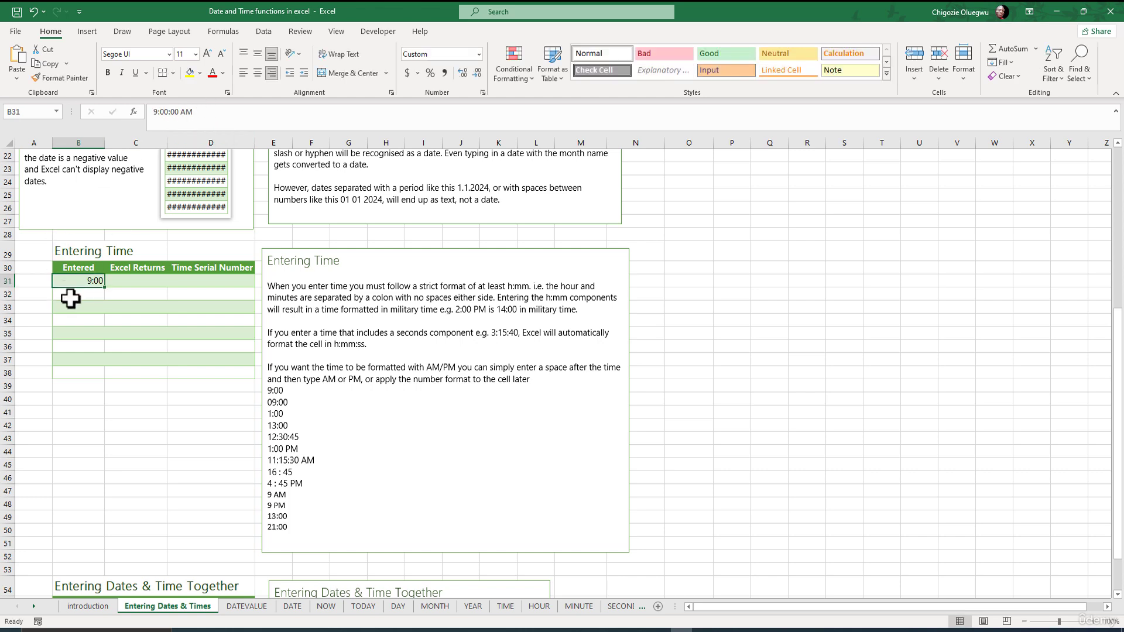
{"action": "left_click_drag", "start_coordinate": [202, 111], "coordinate": [152, 111]}
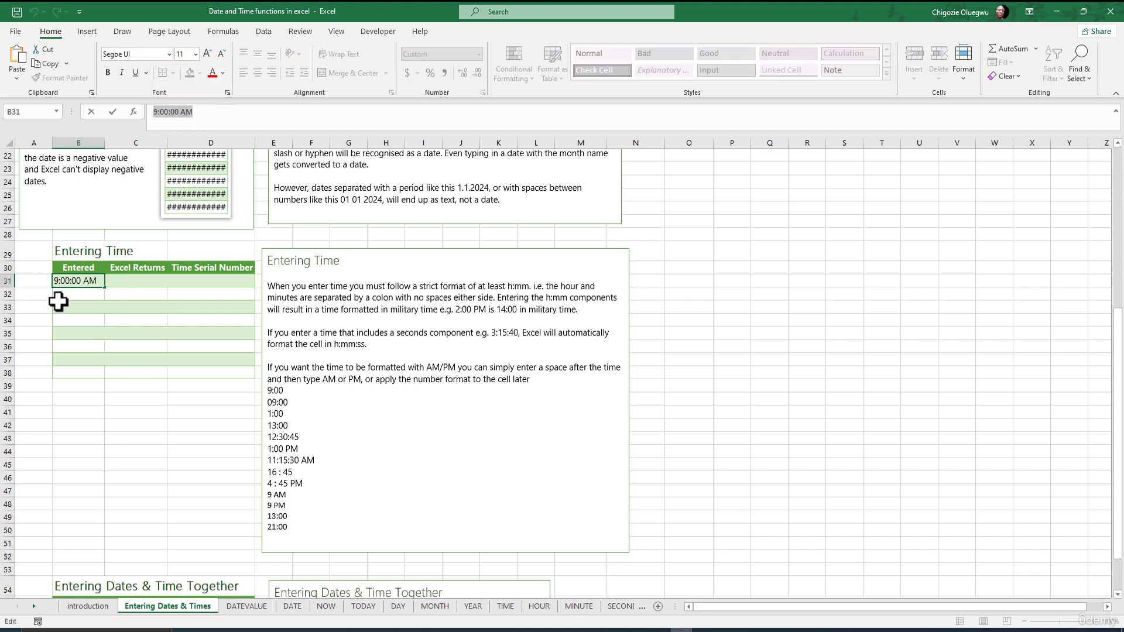
{"action": "type", "text": "9:00"}
{"action": "left_click", "coordinate": [78, 292]}
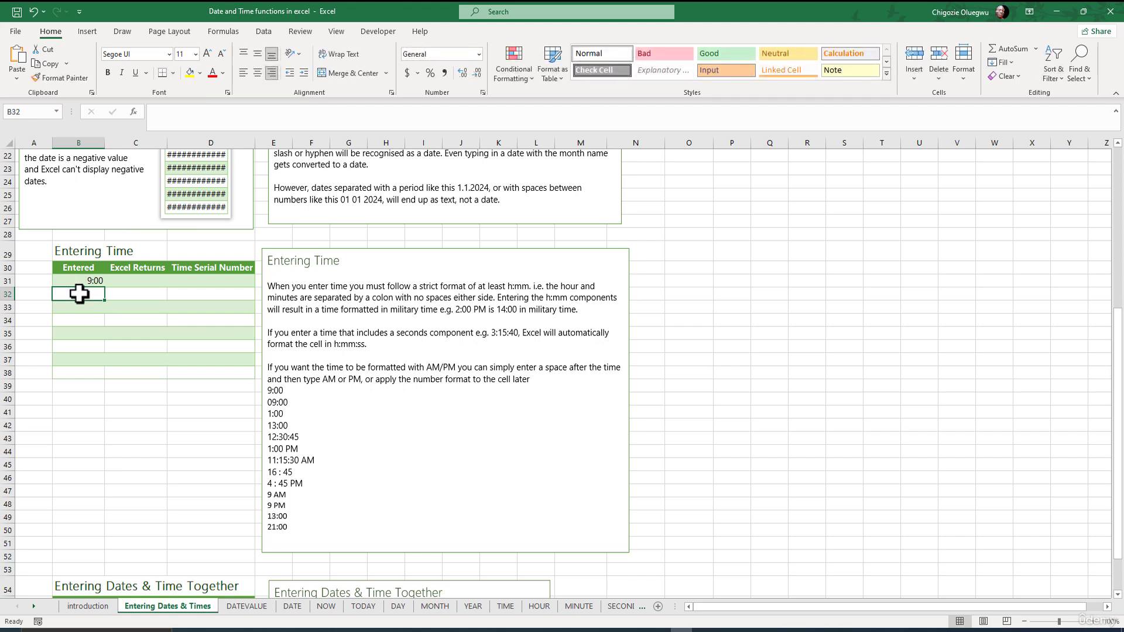
Enter 09:00 in cell B32 of the Entered column
{"action": "type", "text": "09:0"}
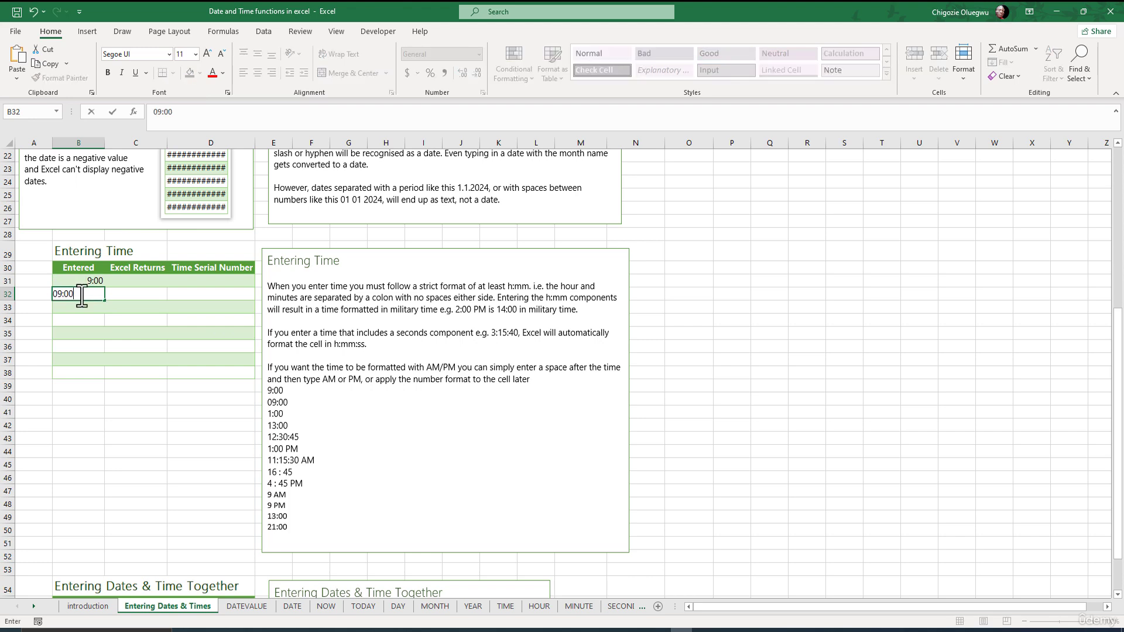
{"action": "type", "text": "0"}
{"action": "key", "text": "Return"}
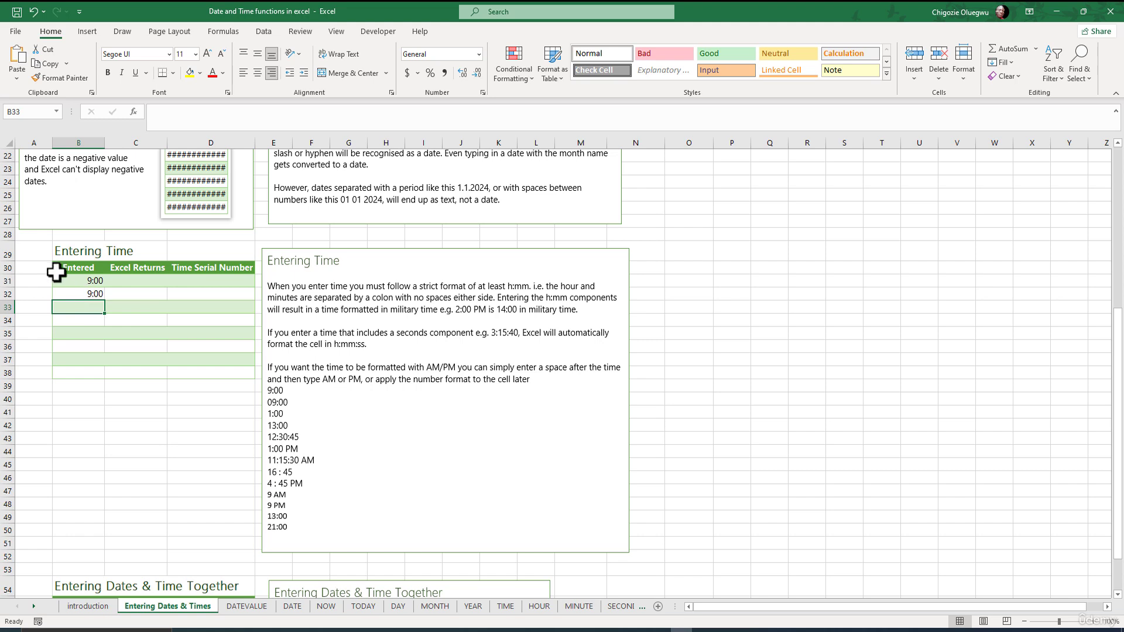
Inspect B32's stored time in the formula bar and re-enter the value as 9:00
{"action": "left_click", "coordinate": [84, 294]}
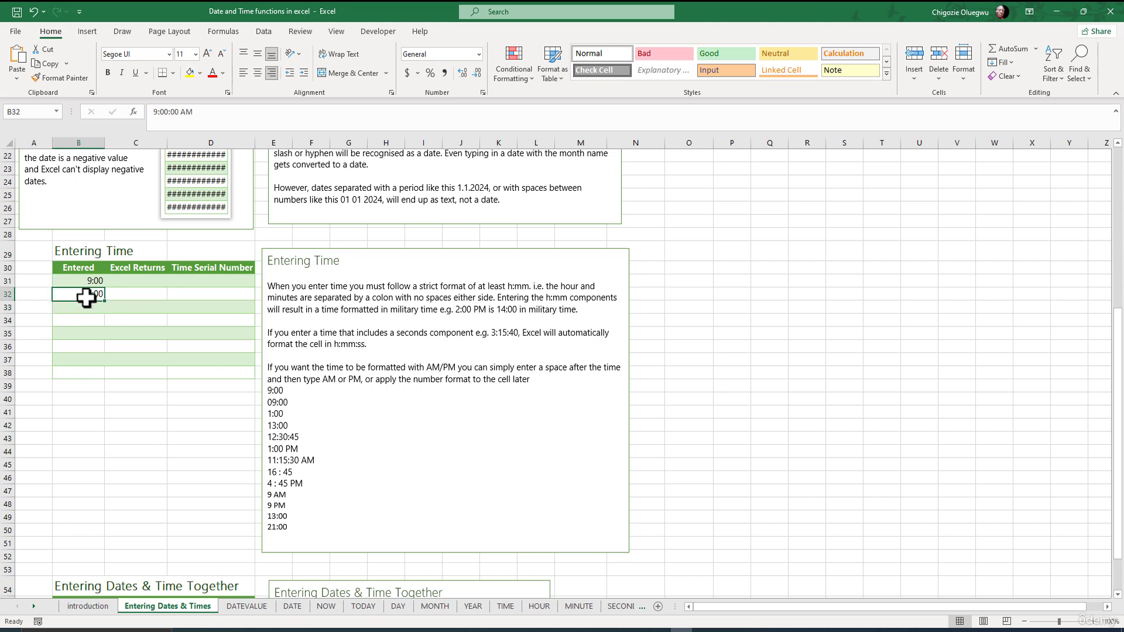
{"action": "left_click", "coordinate": [199, 113]}
{"action": "left_click_drag", "start_coordinate": [198, 113], "coordinate": [154, 110]}
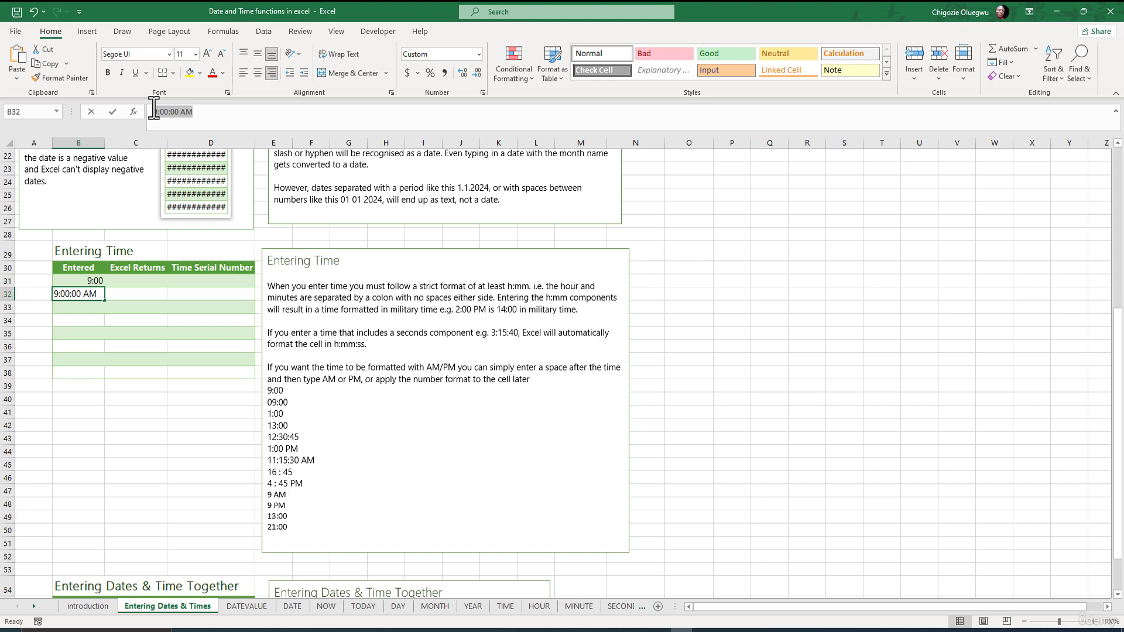
{"action": "type", "text": "9:00"}
{"action": "key", "text": "Return"}
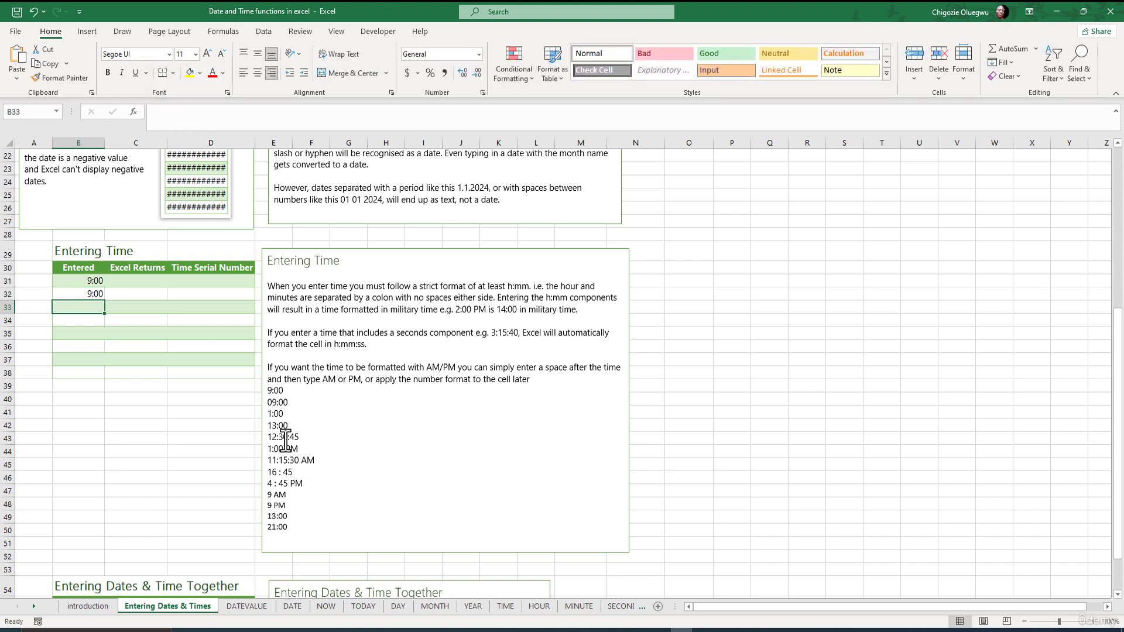
Enter 12:30:45 in cell B33, including the seconds component
{"action": "type", "text": "12:30:45"}
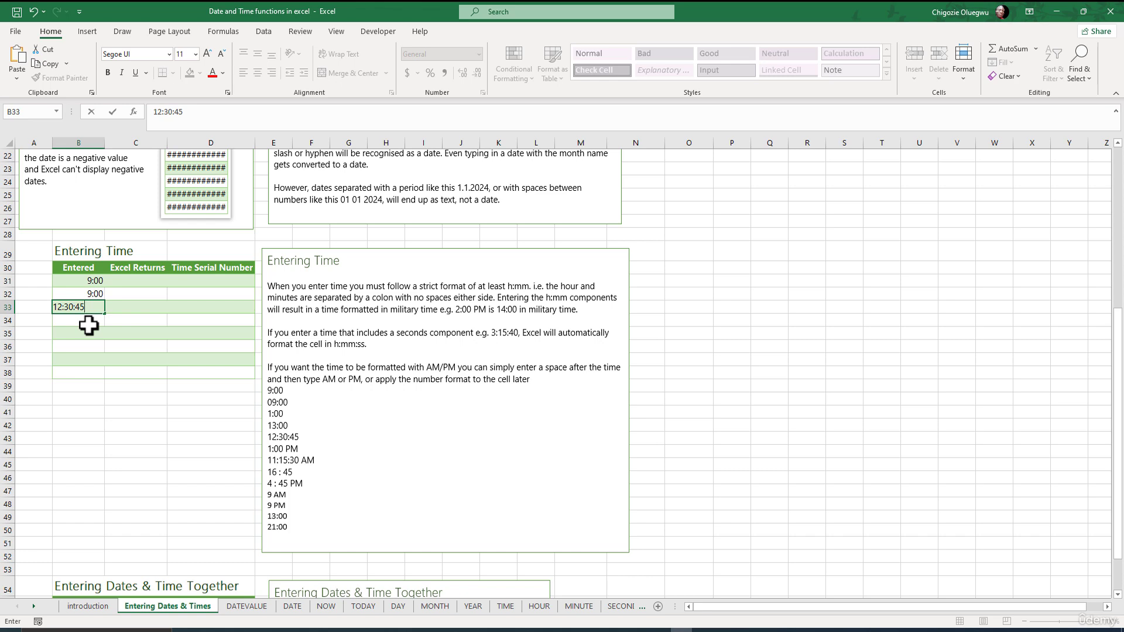
{"action": "left_click", "coordinate": [88, 326]}
{"action": "double_click", "coordinate": [88, 310]}
{"action": "left_click", "coordinate": [78, 337]}
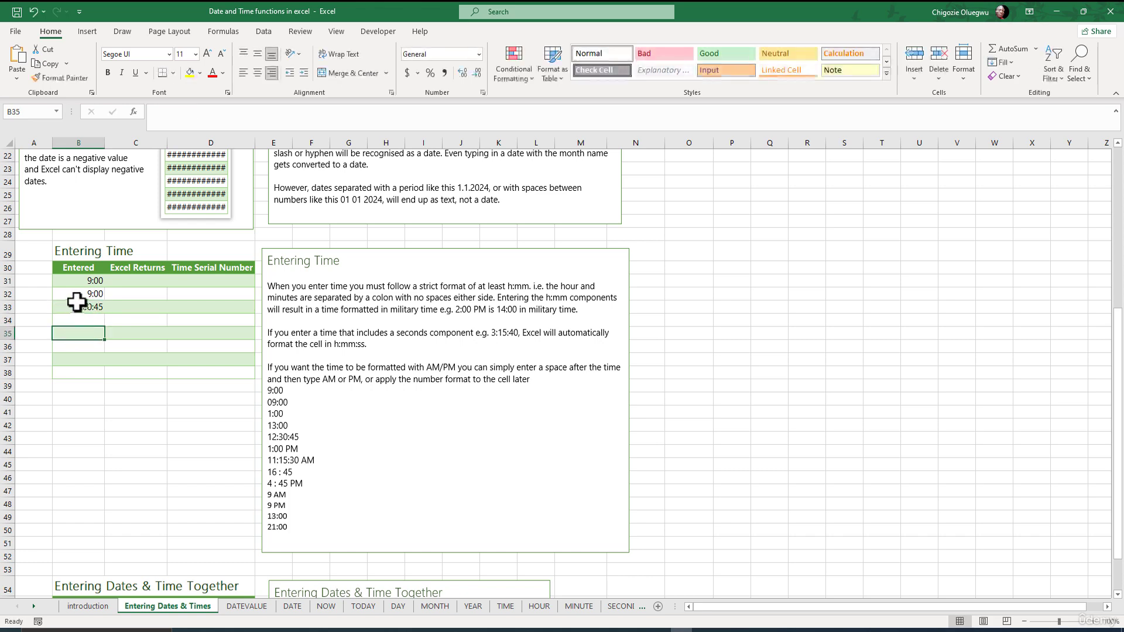
{"action": "left_click", "coordinate": [80, 303]}
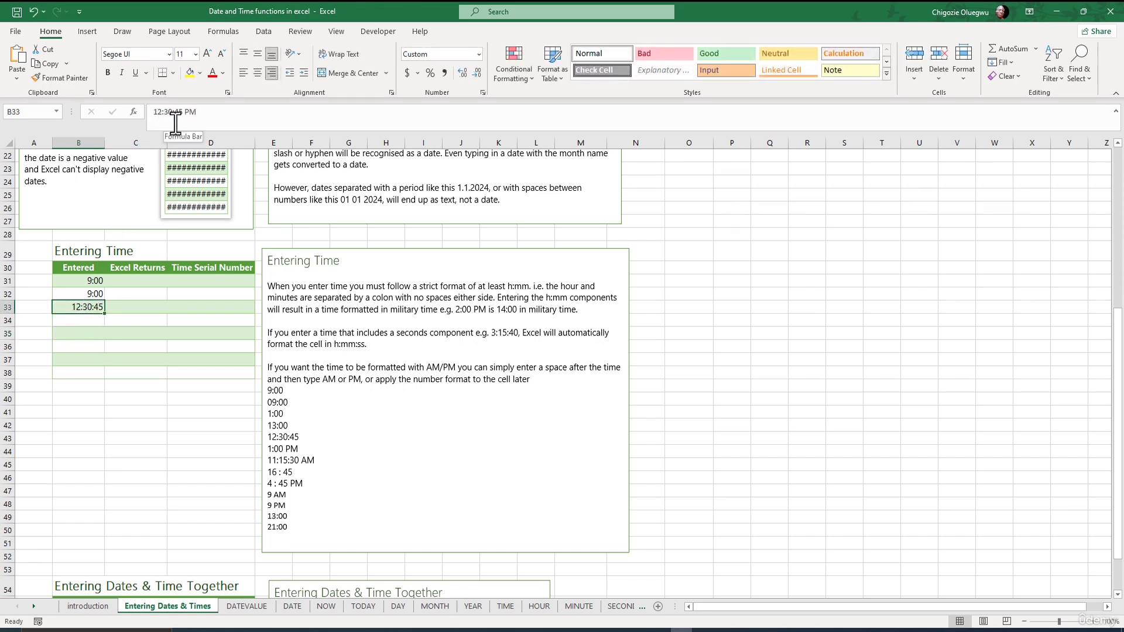
Inspect B33's stored time in the formula bar and re-enter it as 12:30:45
{"action": "left_click", "coordinate": [206, 116]}
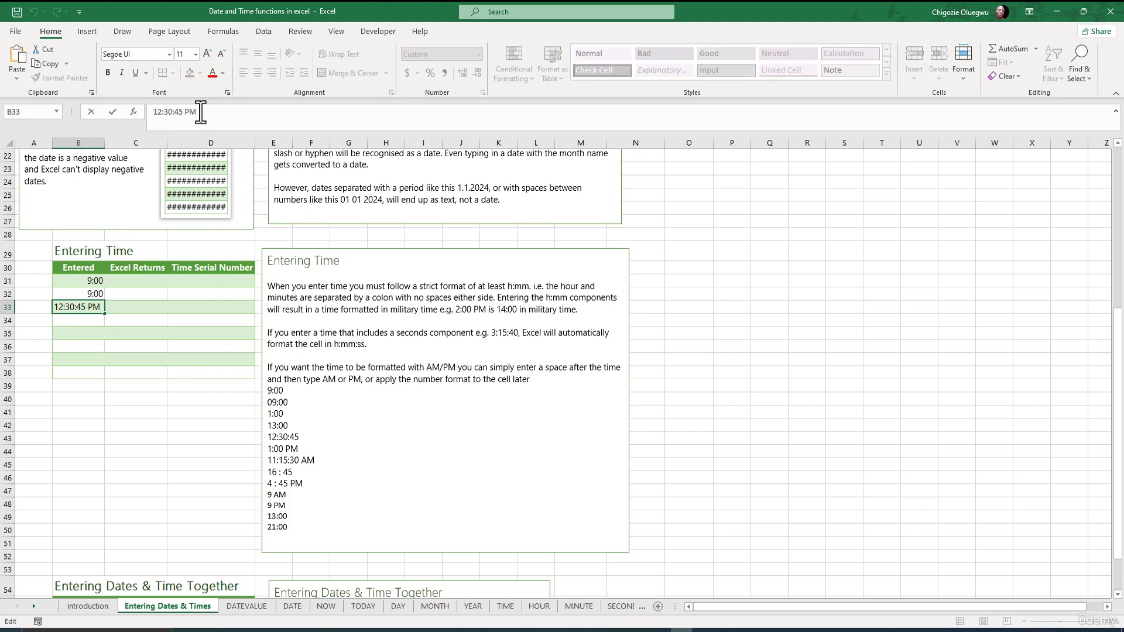
{"action": "left_click_drag", "start_coordinate": [200, 112], "coordinate": [150, 111]}
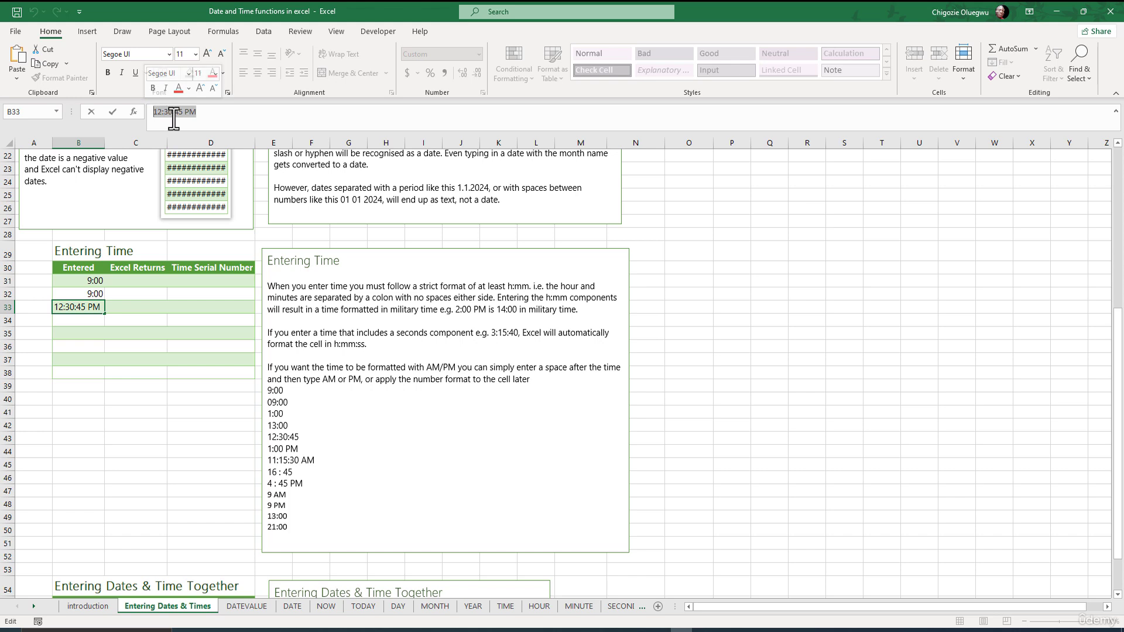
{"action": "type", "text": "12:30:45"}
{"action": "left_click", "coordinate": [74, 321]}
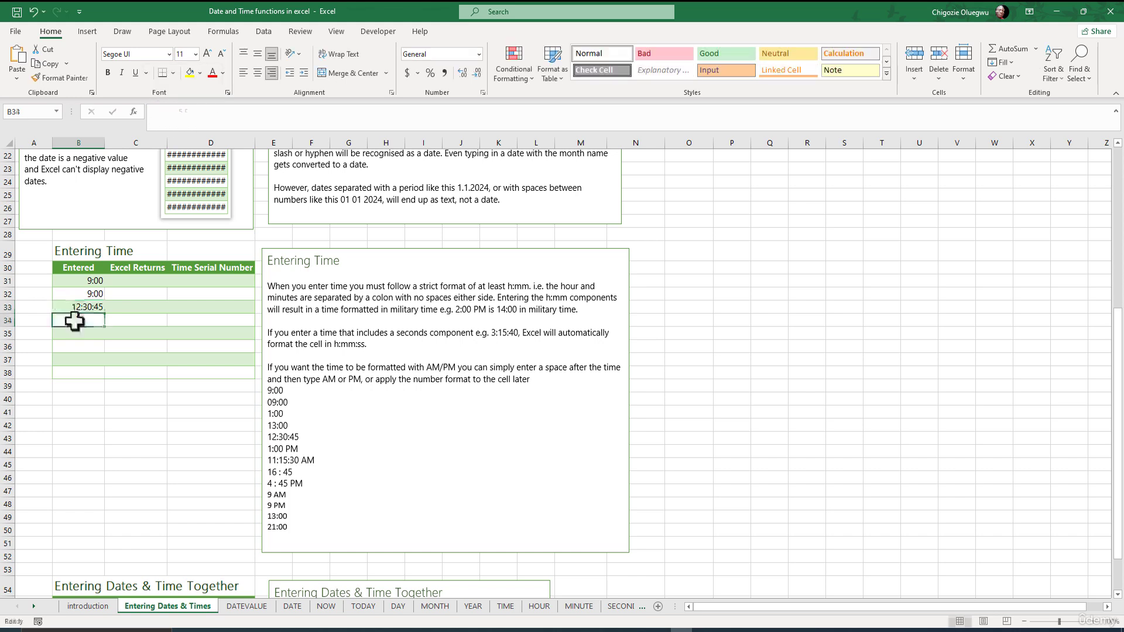
{"action": "left_click", "coordinate": [73, 306]}
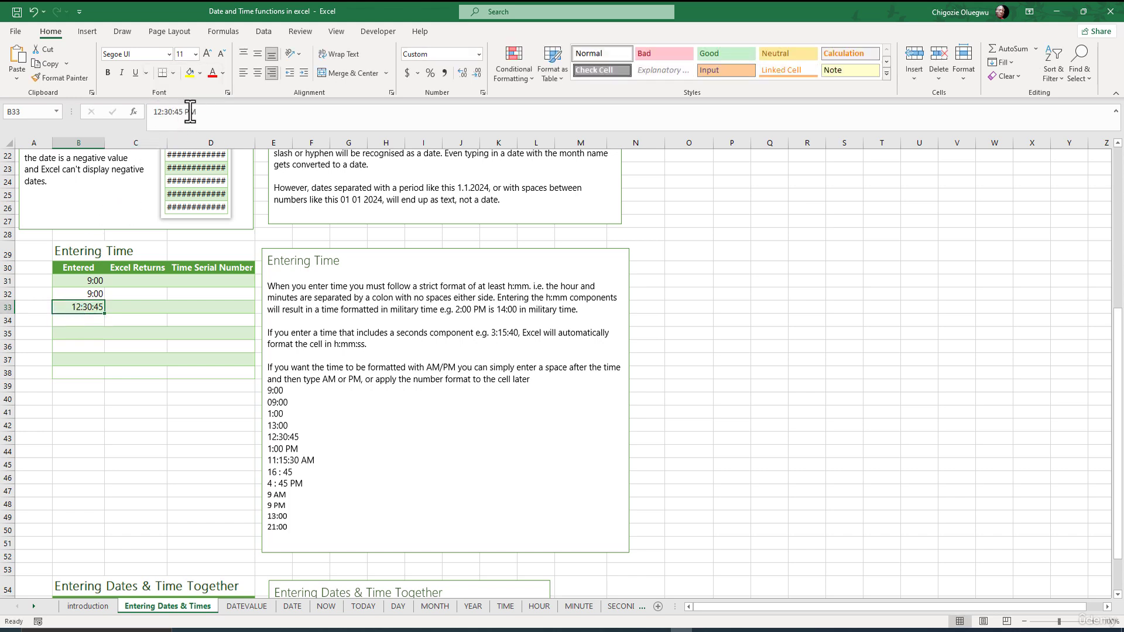
{"action": "left_click", "coordinate": [76, 319]}
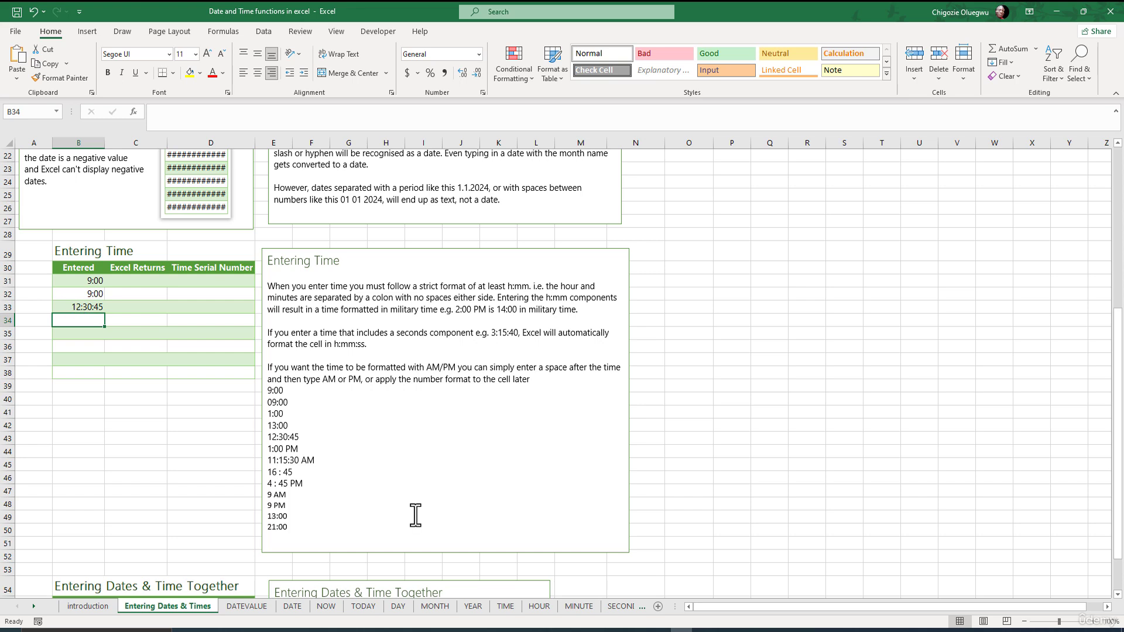
Enter 16:00 in cell B34 as a military time
{"action": "type", "text": "1"}
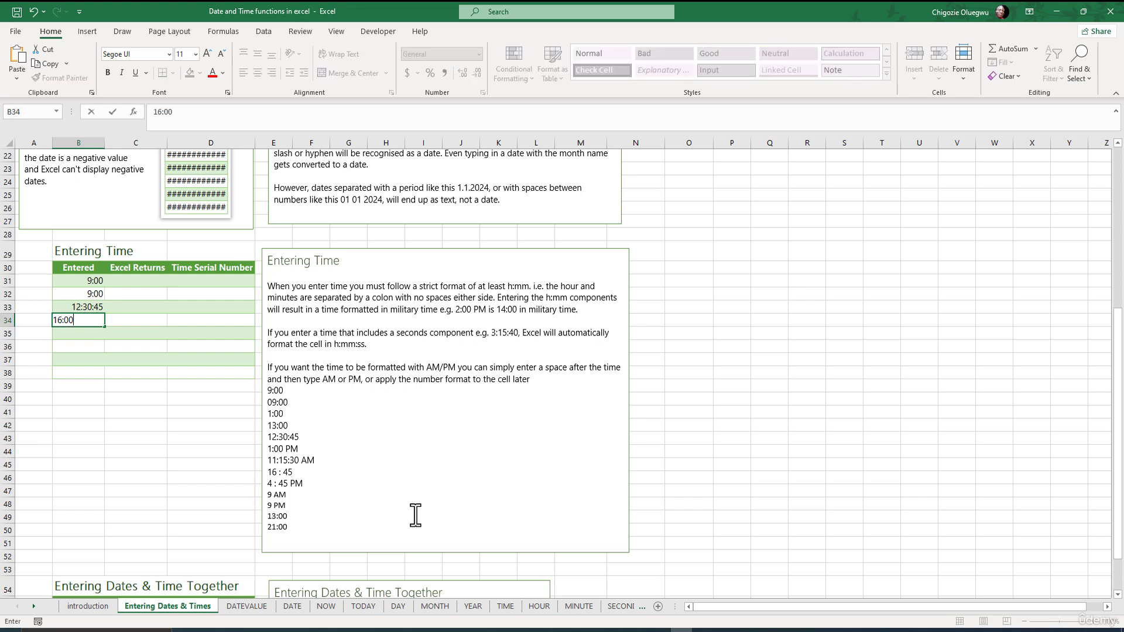
{"action": "type", "text": "6:00"}
{"action": "key", "text": "Return"}
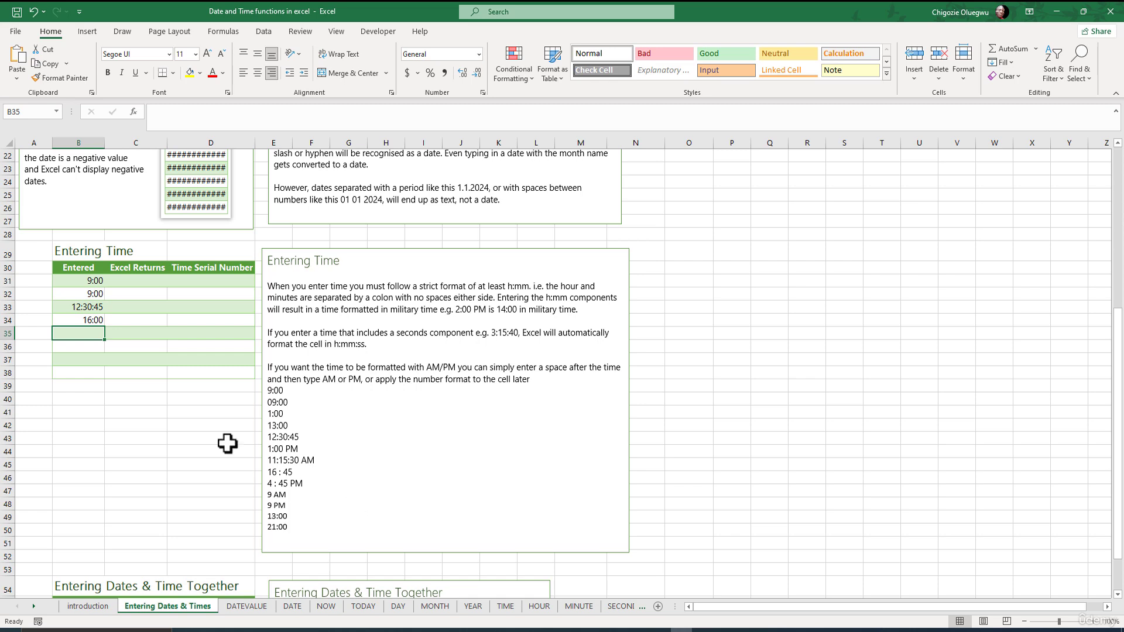
Inspect B34's stored time in the formula bar and re-enter it as 16:00
{"action": "double_click", "coordinate": [82, 321]}
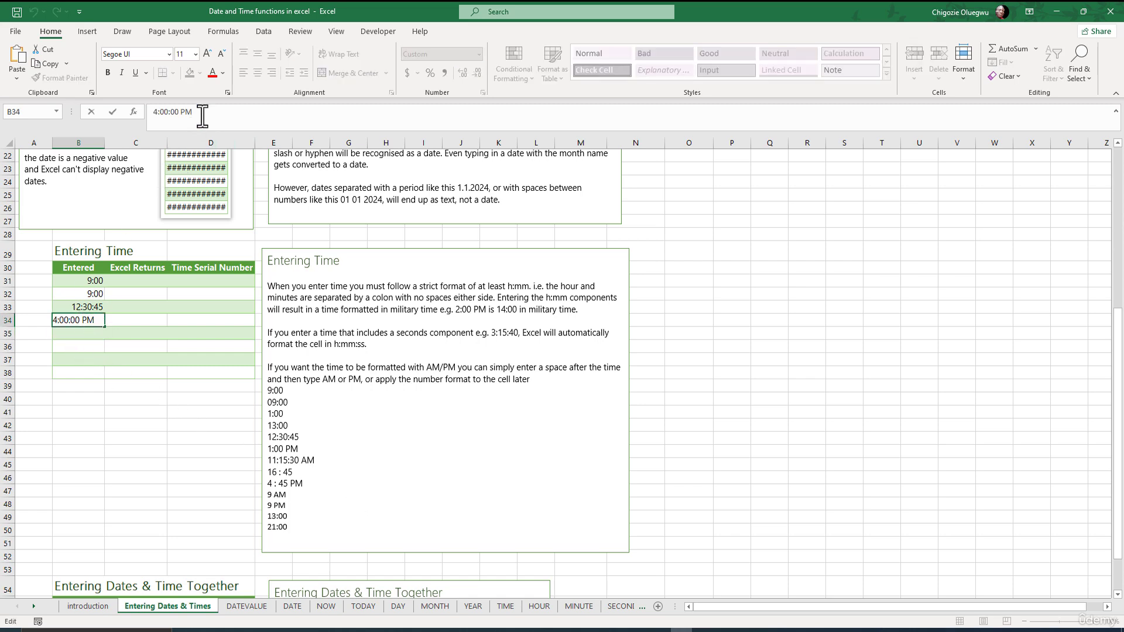
{"action": "left_click_drag", "start_coordinate": [206, 111], "coordinate": [147, 117]}
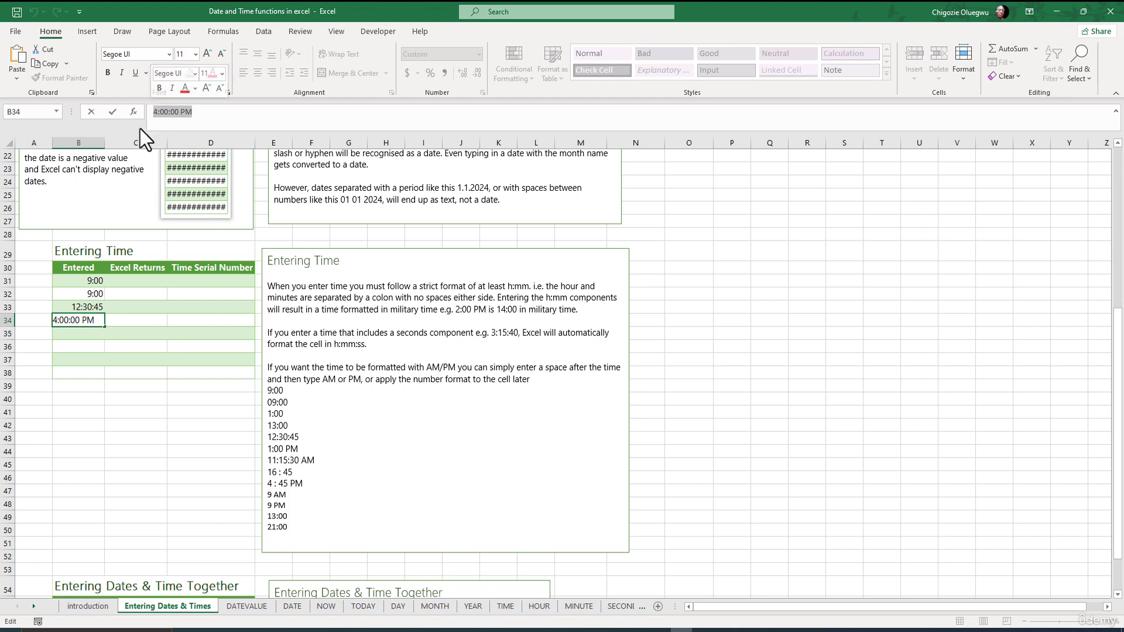
{"action": "type", "text": "16:00"}
{"action": "key", "text": "Return"}
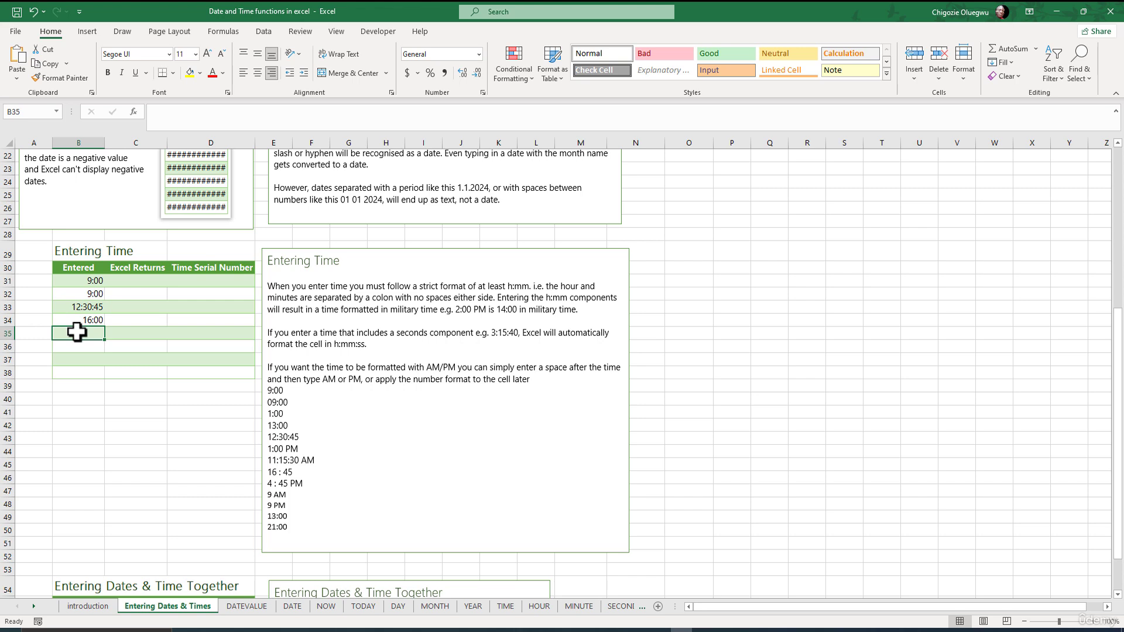
Enter 4:00 AM in cell B35 using the AM suffix
{"action": "type", "text": "4:00 A"}
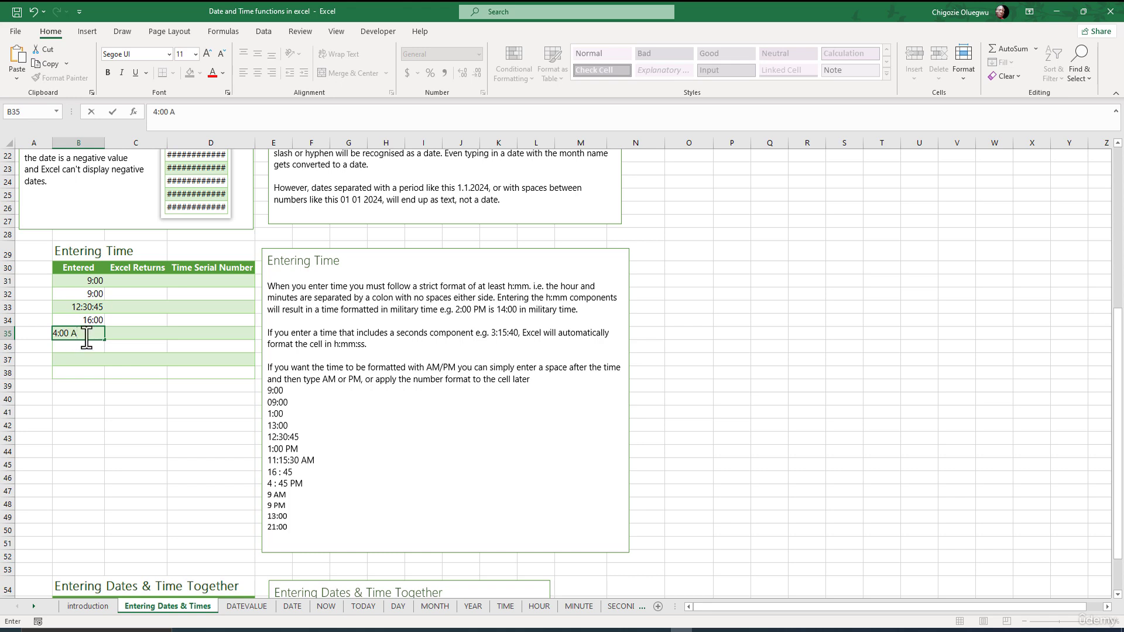
{"action": "type", "text": "M"}
{"action": "key", "text": "ctrl+Return"}
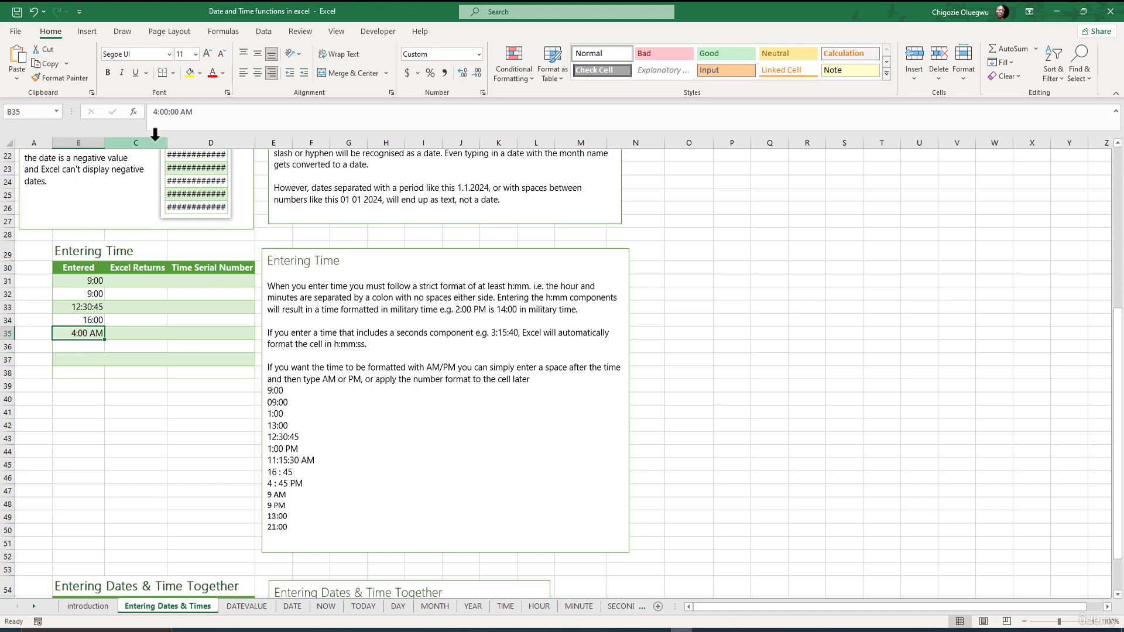
Examine B35's stored value and highlight the list of example time formats in the Entering Time note
{"action": "left_click_drag", "start_coordinate": [205, 112], "coordinate": [153, 112]}
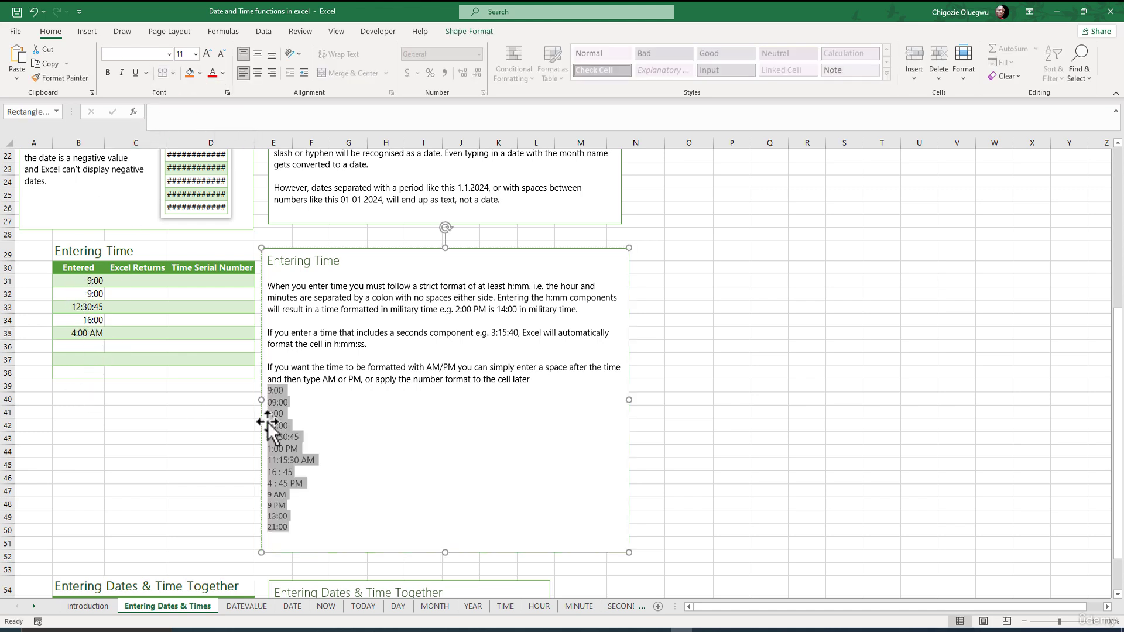
{"action": "left_click", "coordinate": [300, 526]}
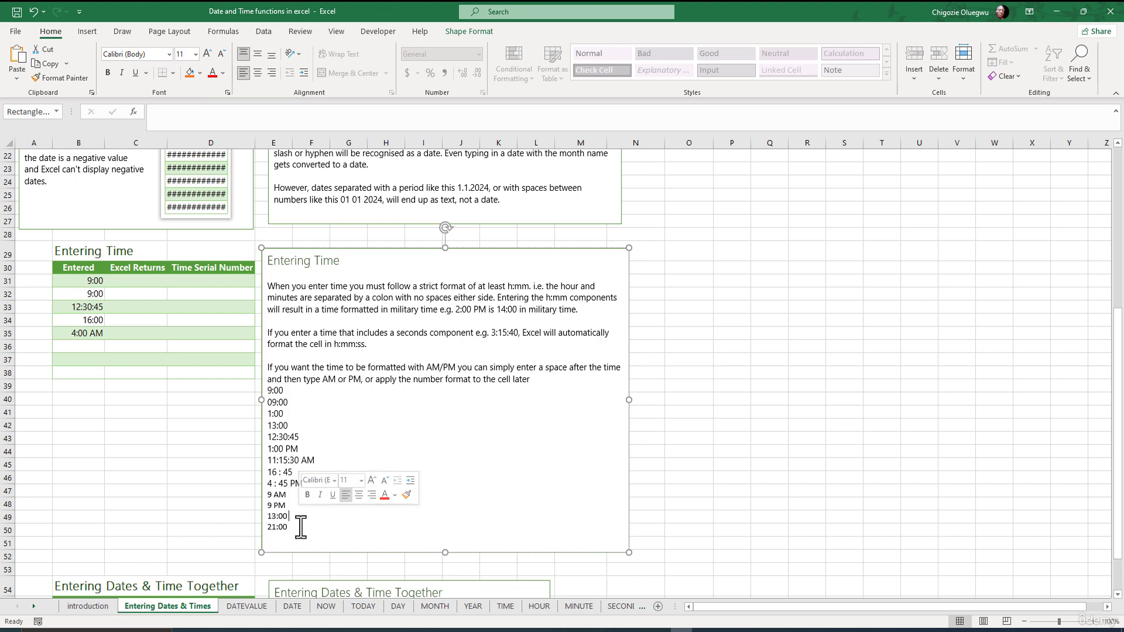
{"action": "left_click_drag", "start_coordinate": [299, 527], "coordinate": [268, 392]}
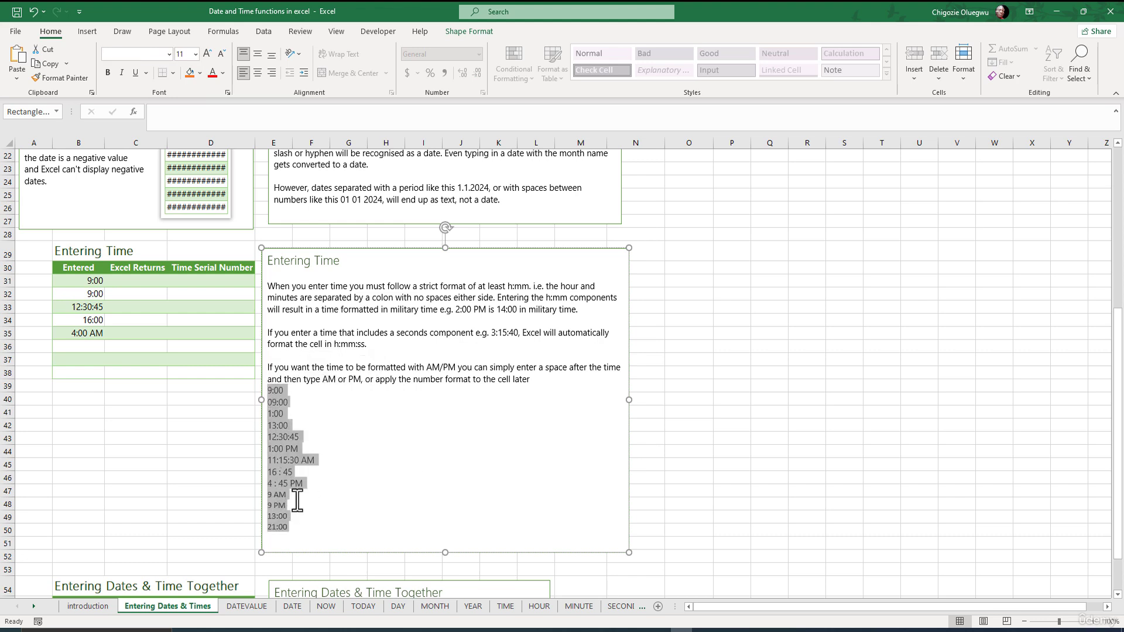
{"action": "left_click", "coordinate": [299, 520]}
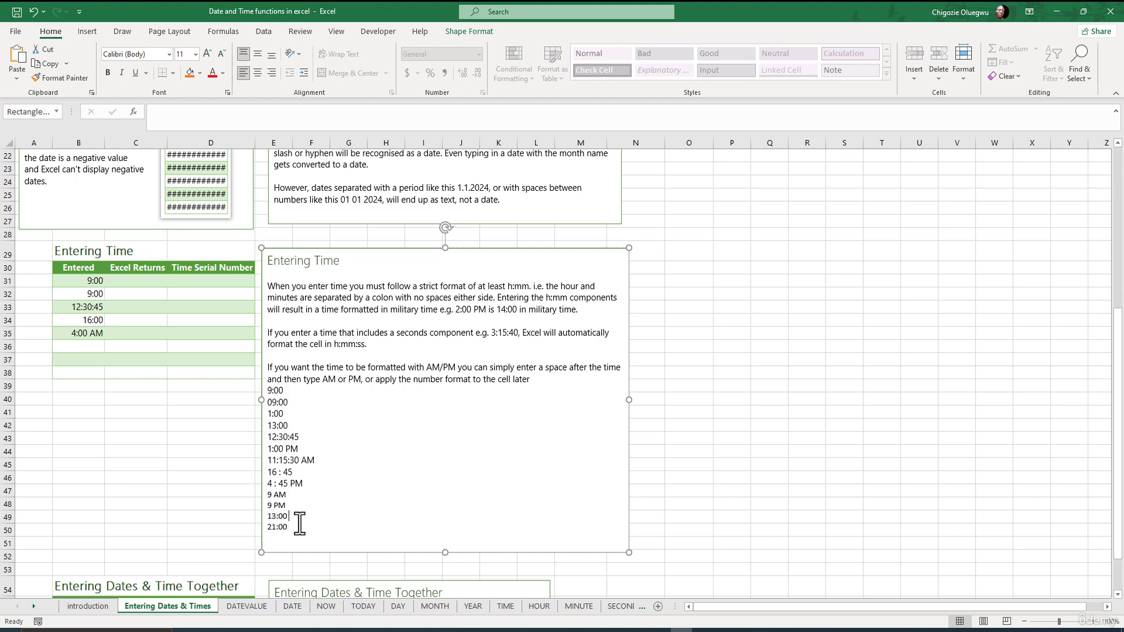
{"action": "left_click_drag", "start_coordinate": [295, 523], "coordinate": [269, 389]}
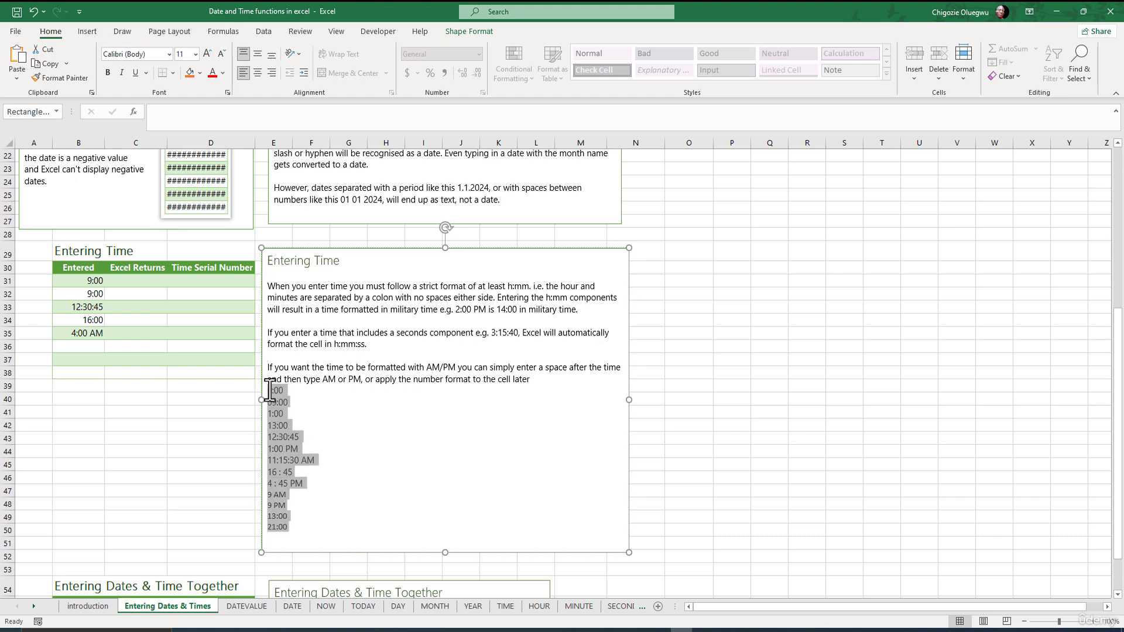
{"action": "left_click", "coordinate": [268, 389]}
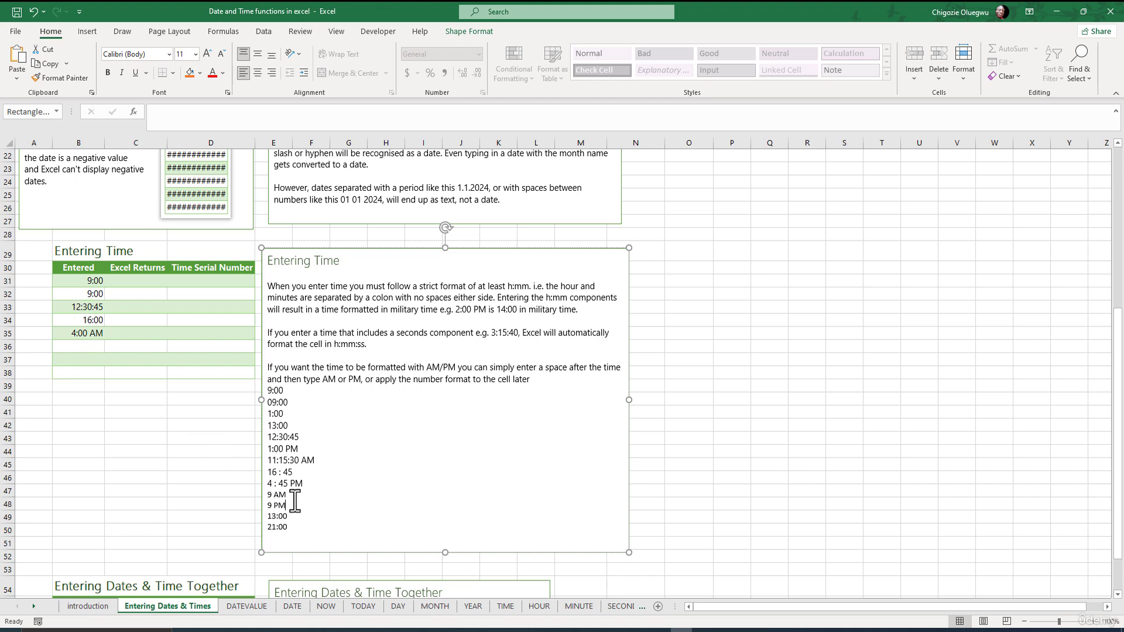
Enter 1:00:00 PM in cell B36
{"action": "left_click", "coordinate": [115, 378]}
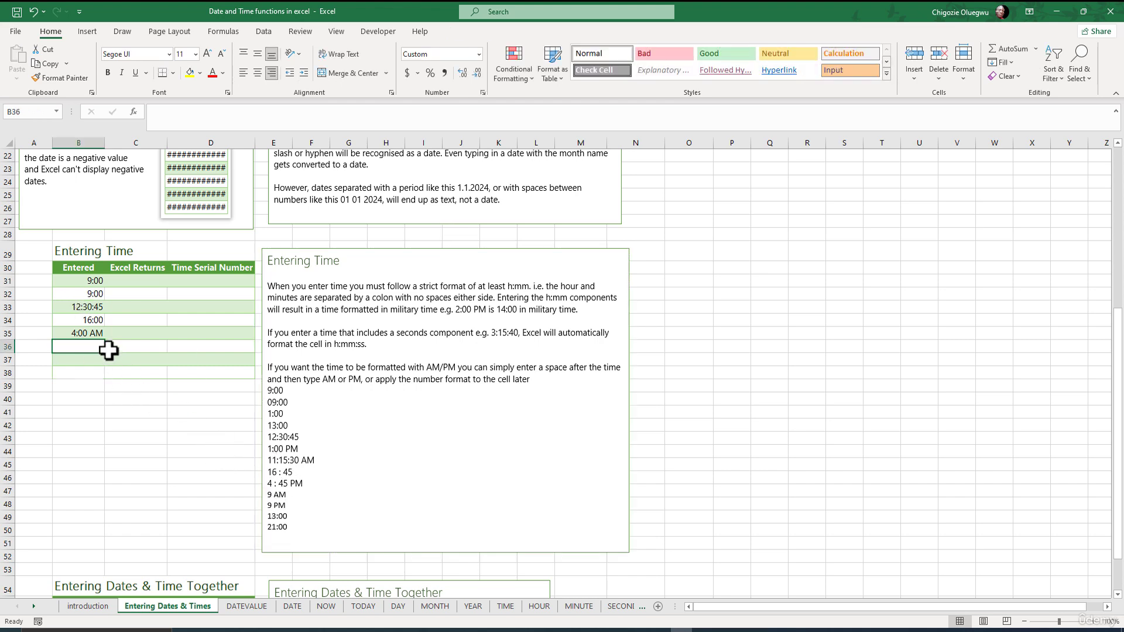
{"action": "left_click", "coordinate": [82, 350]}
{"action": "type", "text": "1"}
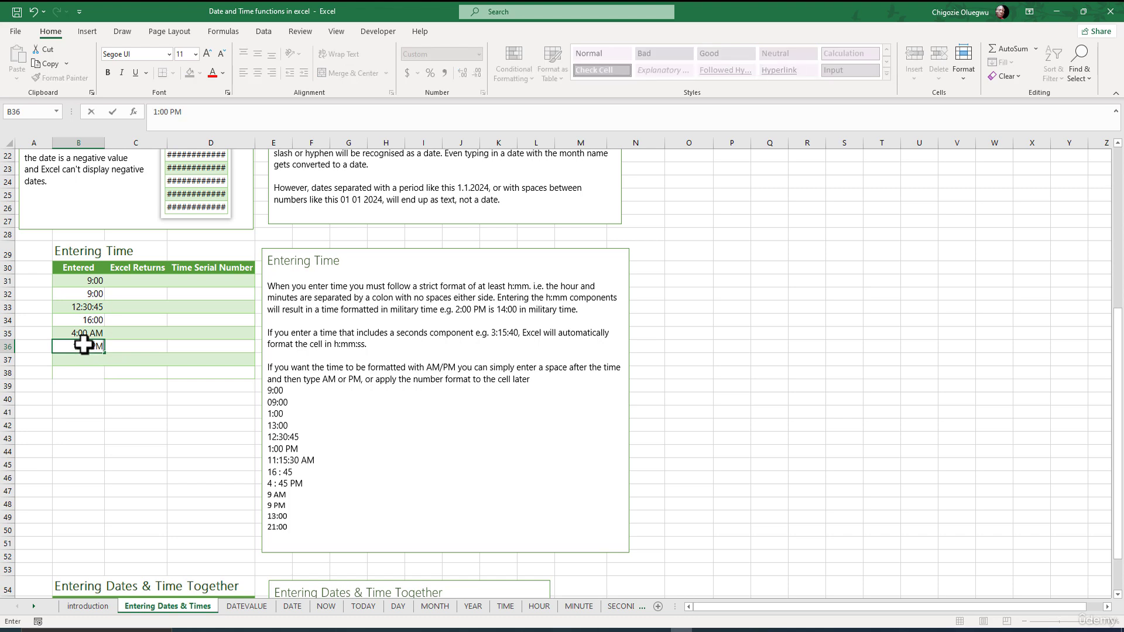
{"action": "type", "text": ":00:00 PM"}
{"action": "key", "text": "Return"}
Inspect B36's stored time in the formula bar without changing it, then select B37
{"action": "left_click", "coordinate": [82, 347]}
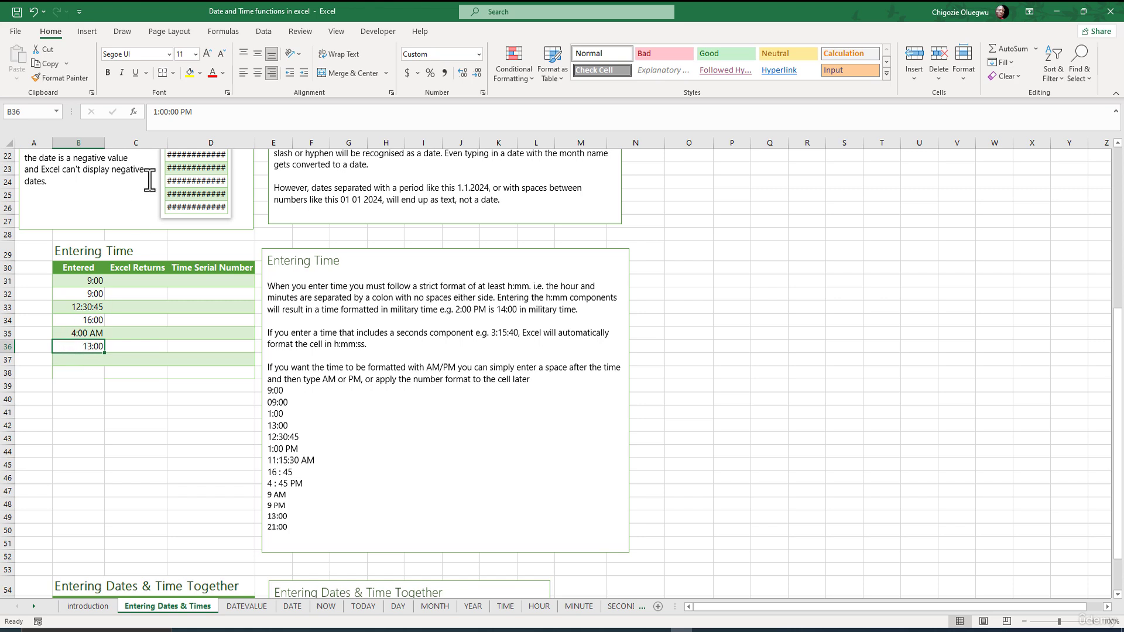
{"action": "double_click", "coordinate": [185, 111]}
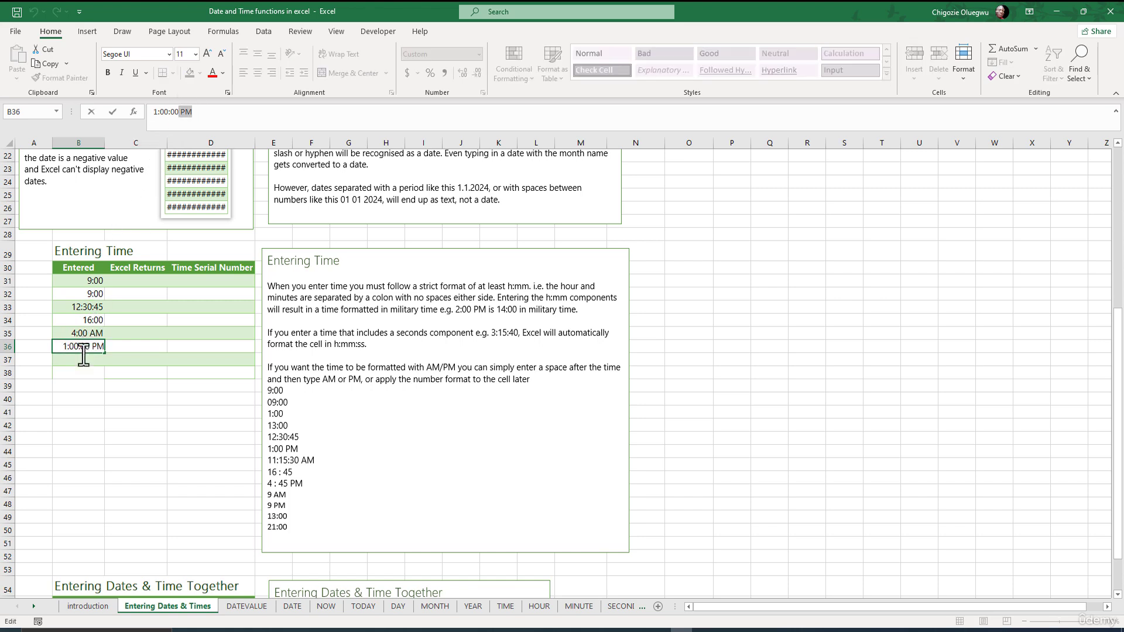
{"action": "key", "text": "Escape"}
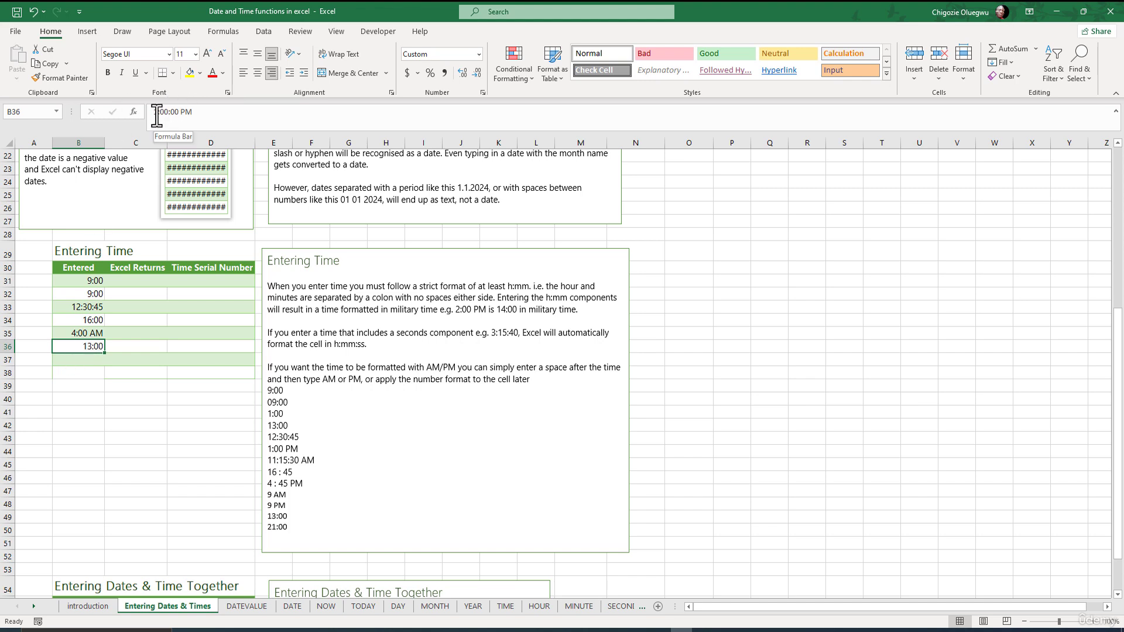
{"action": "left_click_drag", "start_coordinate": [194, 112], "coordinate": [156, 112]}
{"action": "left_click", "coordinate": [80, 358]}
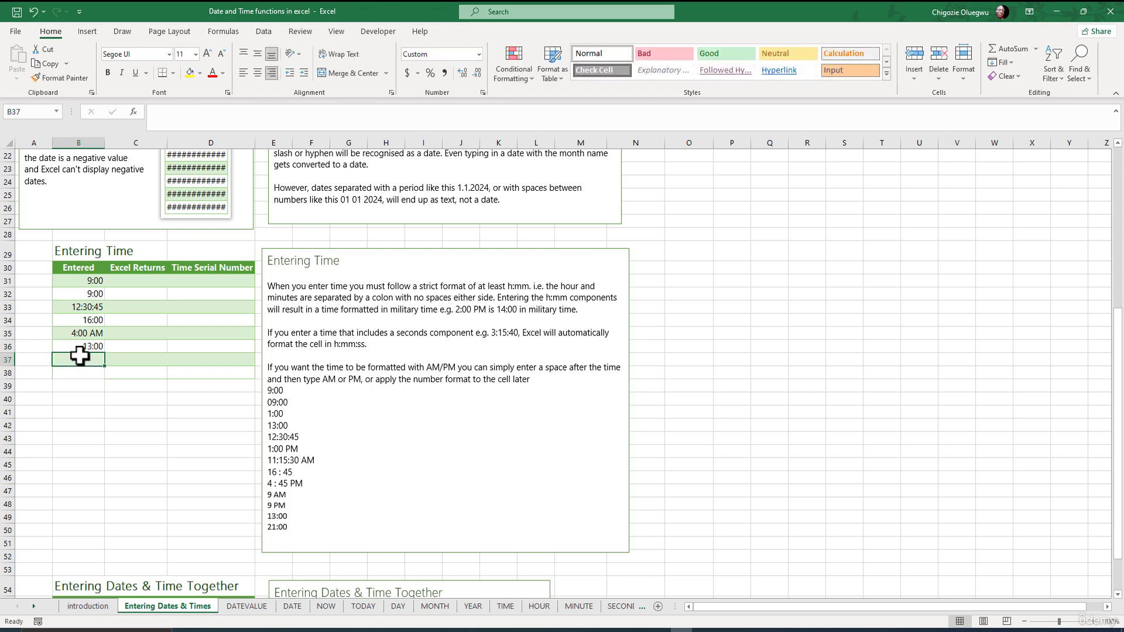
Enter 9 pm in cell B37 and check the time it stores
{"action": "type", "text": "9 pm"}
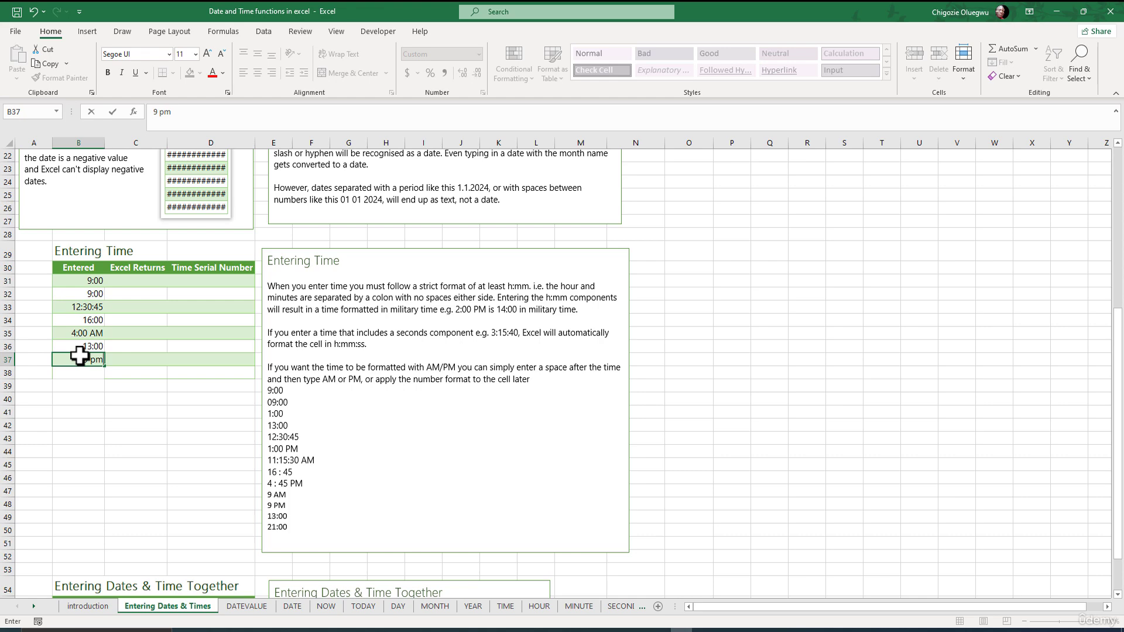
{"action": "scroll", "coordinate": [80, 357], "scroll_direction": "down", "scroll_amount": 1}
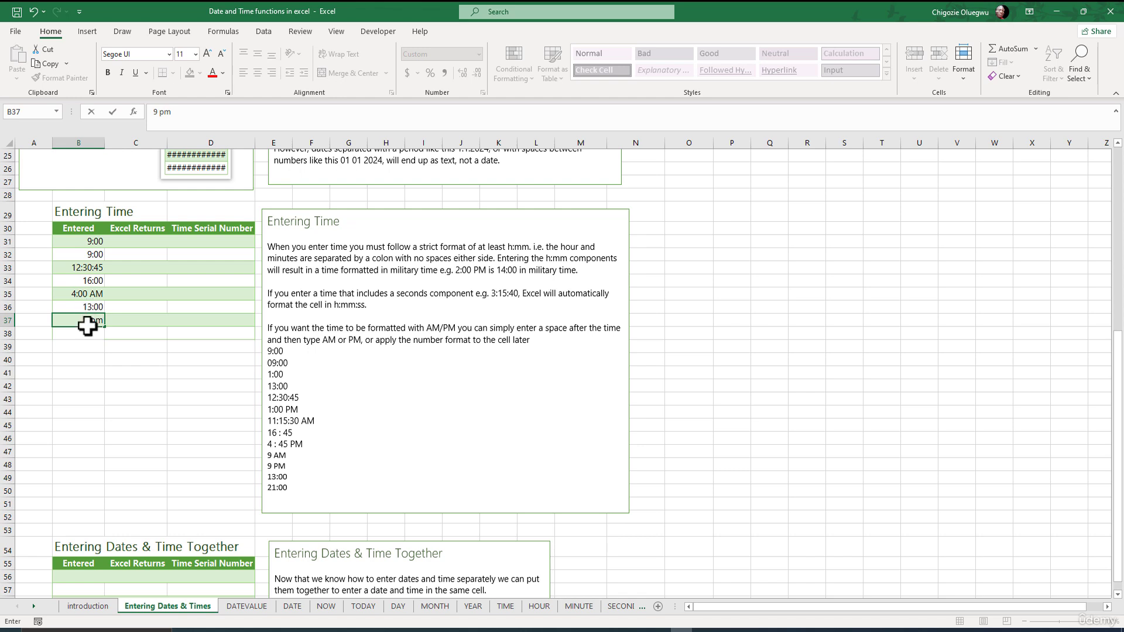
{"action": "left_click", "coordinate": [79, 335]}
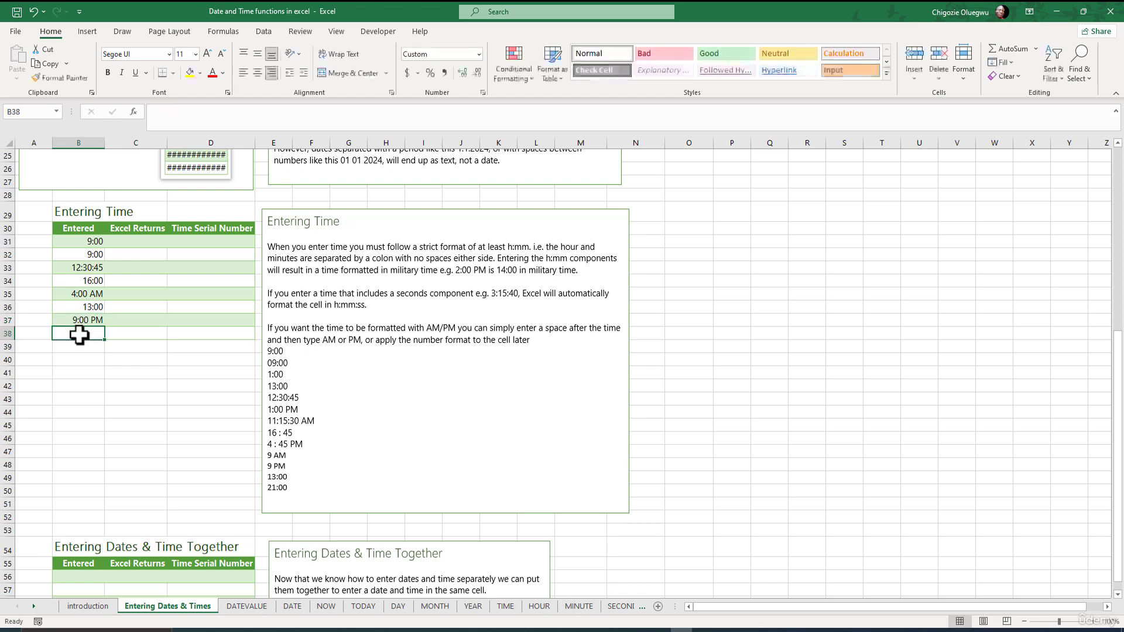
{"action": "left_click", "coordinate": [72, 316]}
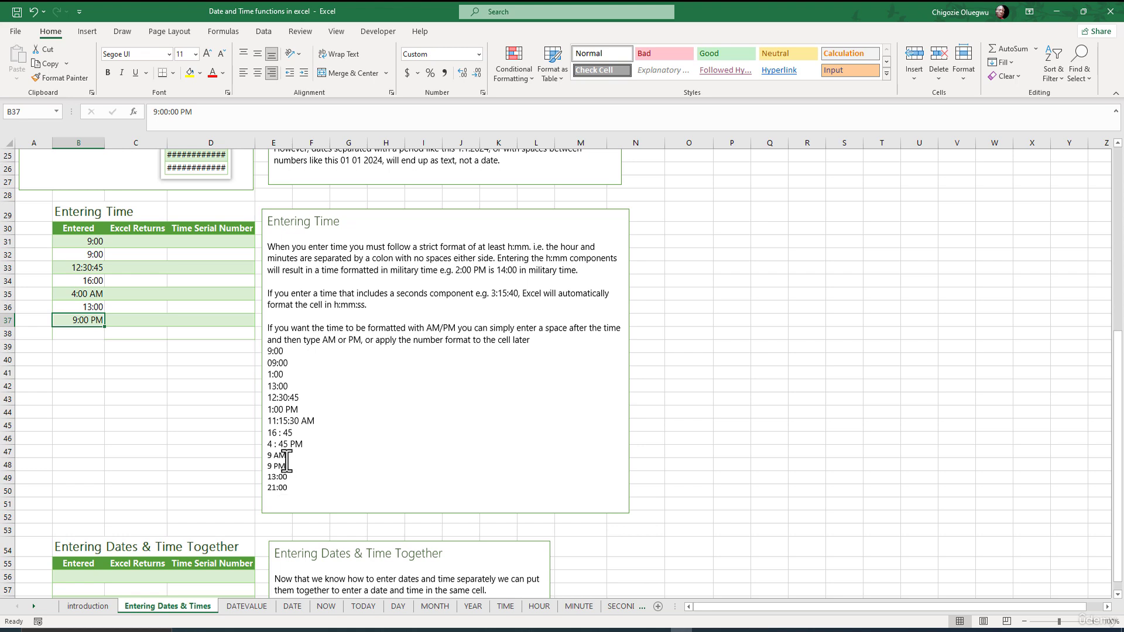
Enter 9 am in cell B38
{"action": "left_click", "coordinate": [82, 336]}
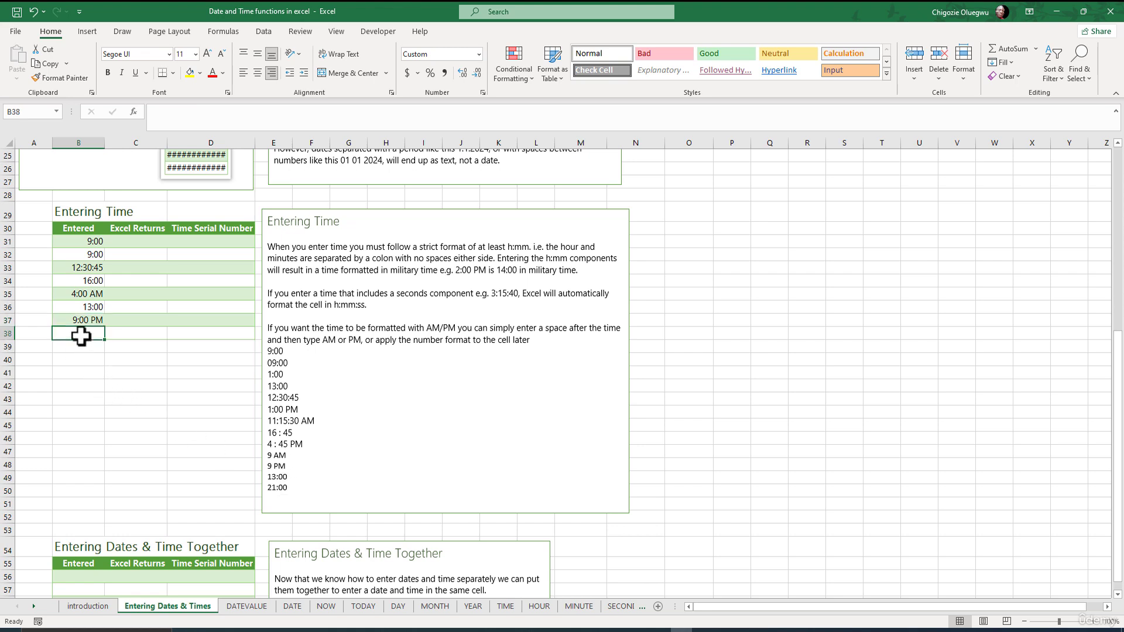
{"action": "type", "text": "9:00"}
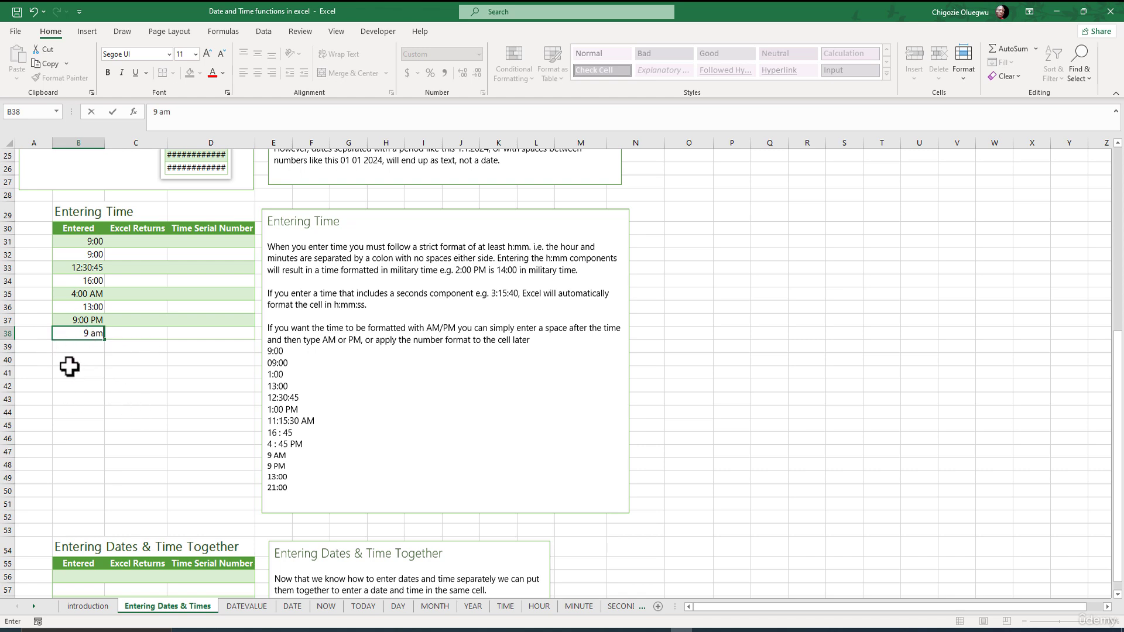
{"action": "key", "text": "Return"}
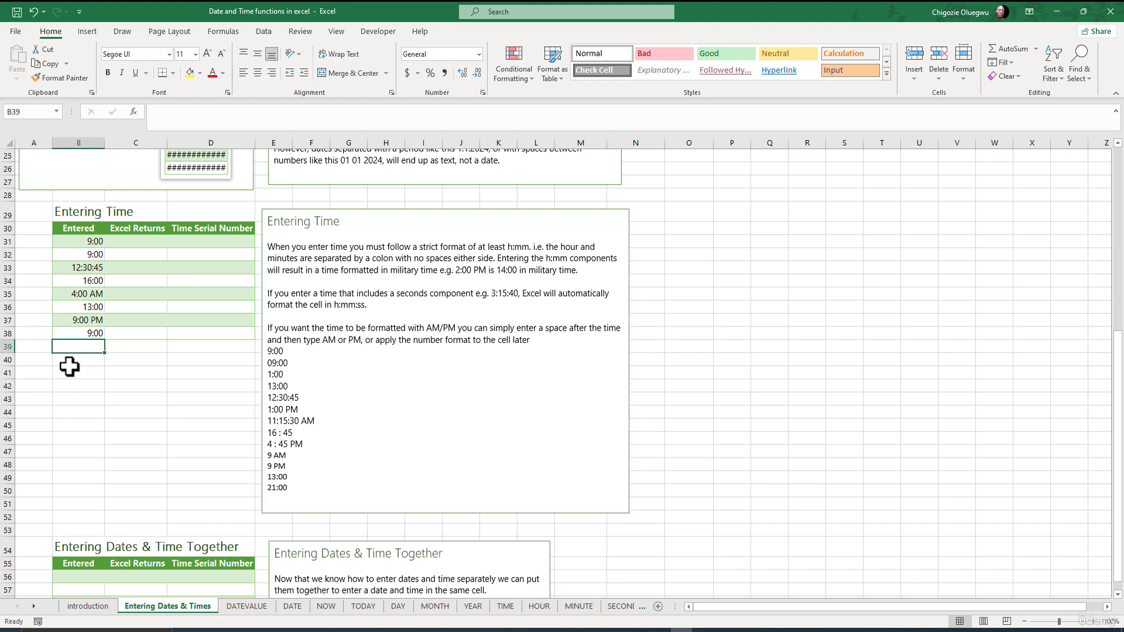
Compare the stored times in B37 and B38, then enter 21:00 in cell B39
{"action": "left_click", "coordinate": [85, 320]}
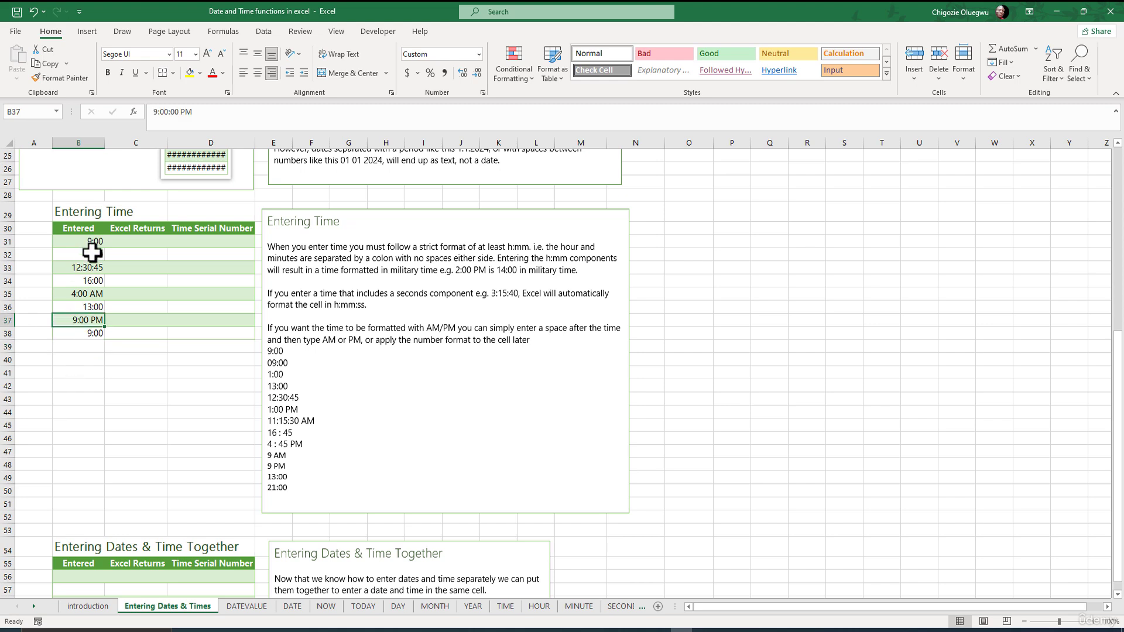
{"action": "left_click", "coordinate": [82, 333]}
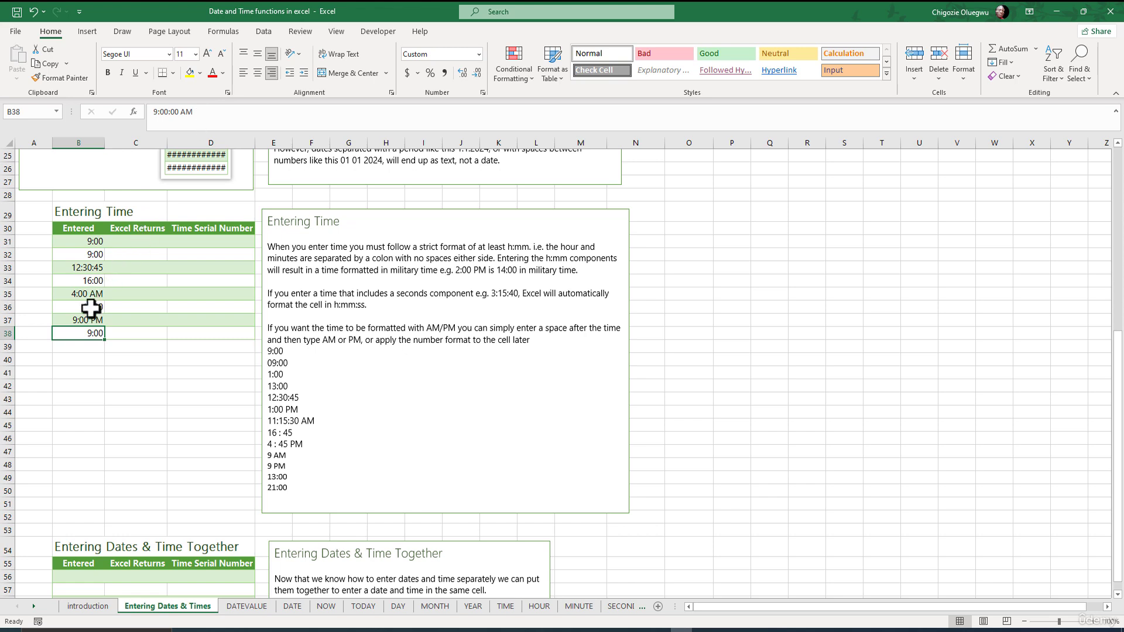
{"action": "left_click", "coordinate": [80, 348]}
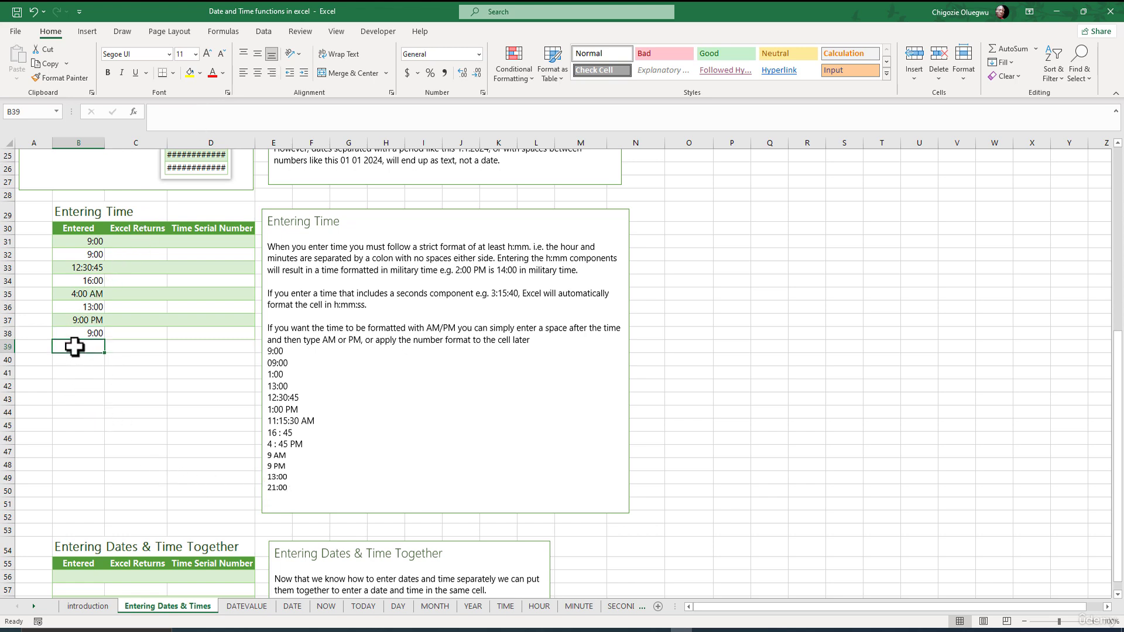
{"action": "type", "text": "21:00"}
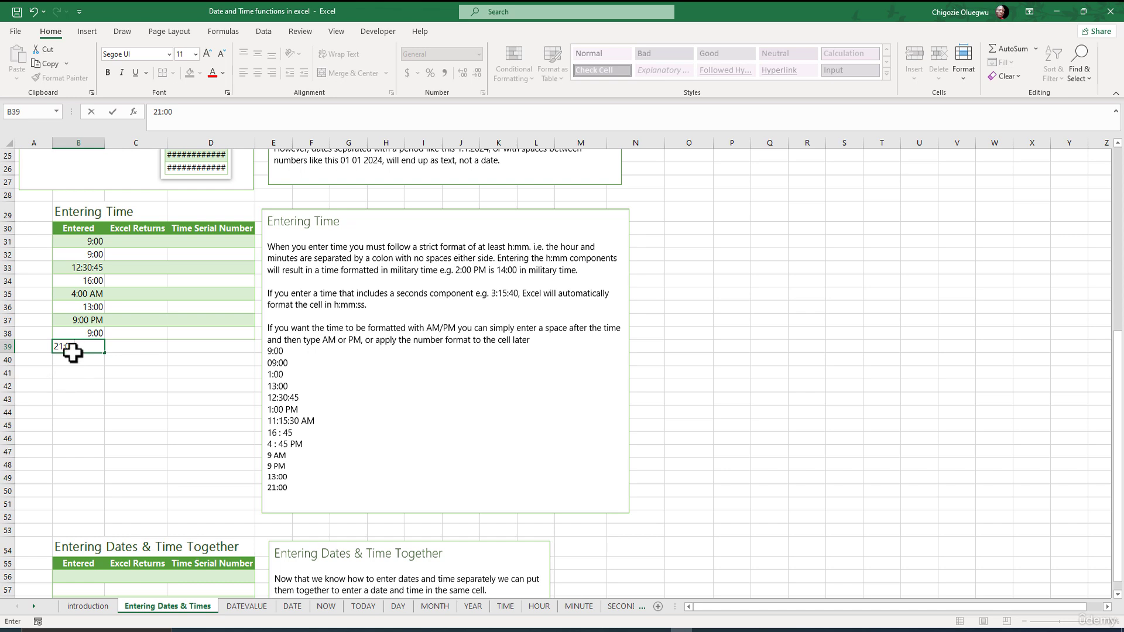
{"action": "key", "text": "Return"}
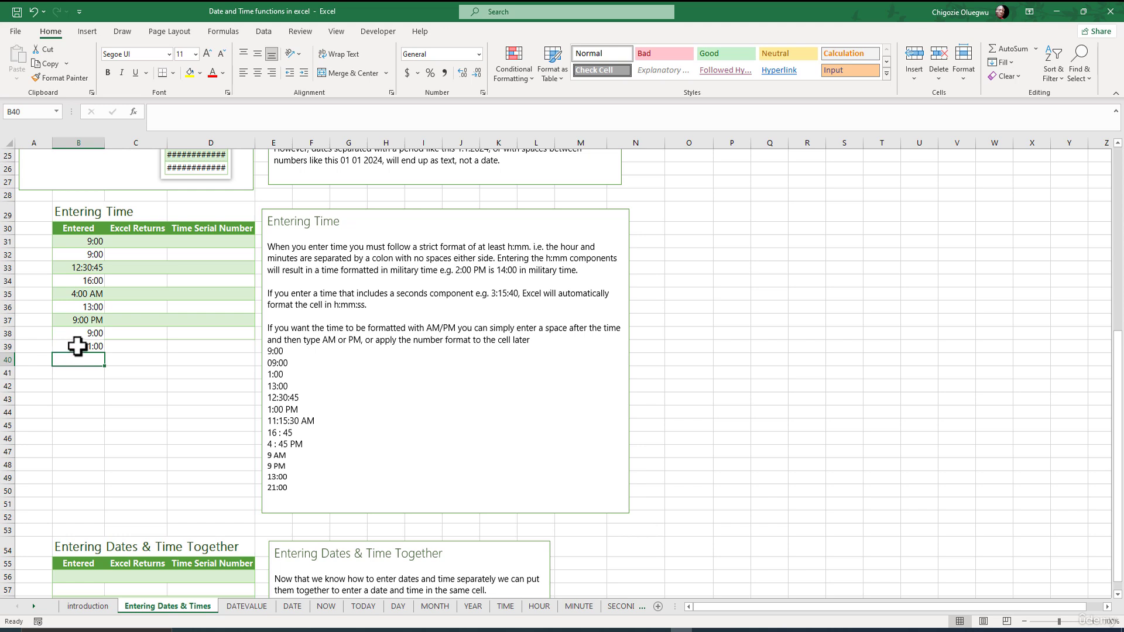
Retype B39's value as 21:00 in the formula bar and enter 0:00 in cell B40
{"action": "left_click", "coordinate": [80, 346]}
{"action": "left_click_drag", "start_coordinate": [199, 112], "coordinate": [154, 113]}
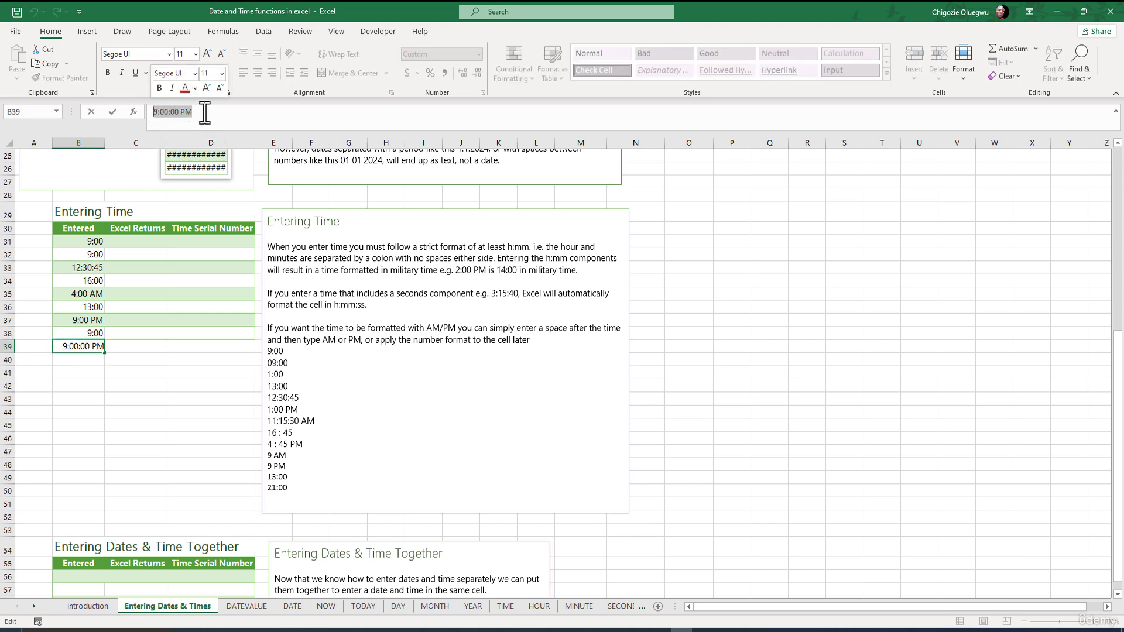
{"action": "type", "text": "21:00"}
{"action": "left_click", "coordinate": [84, 363]}
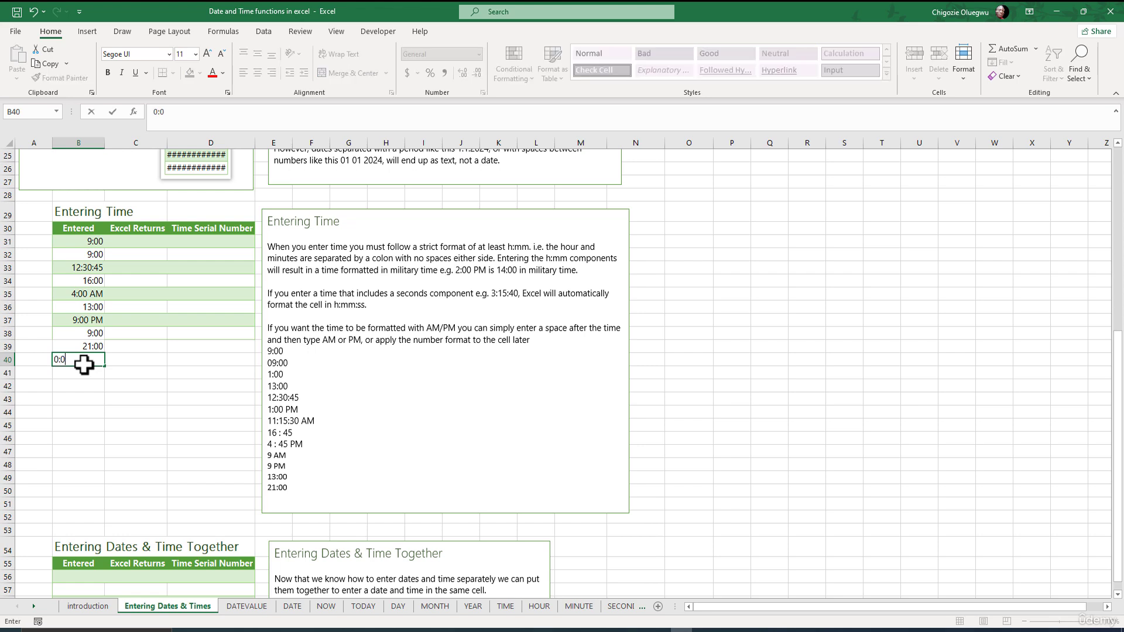
{"action": "key", "text": "Return"}
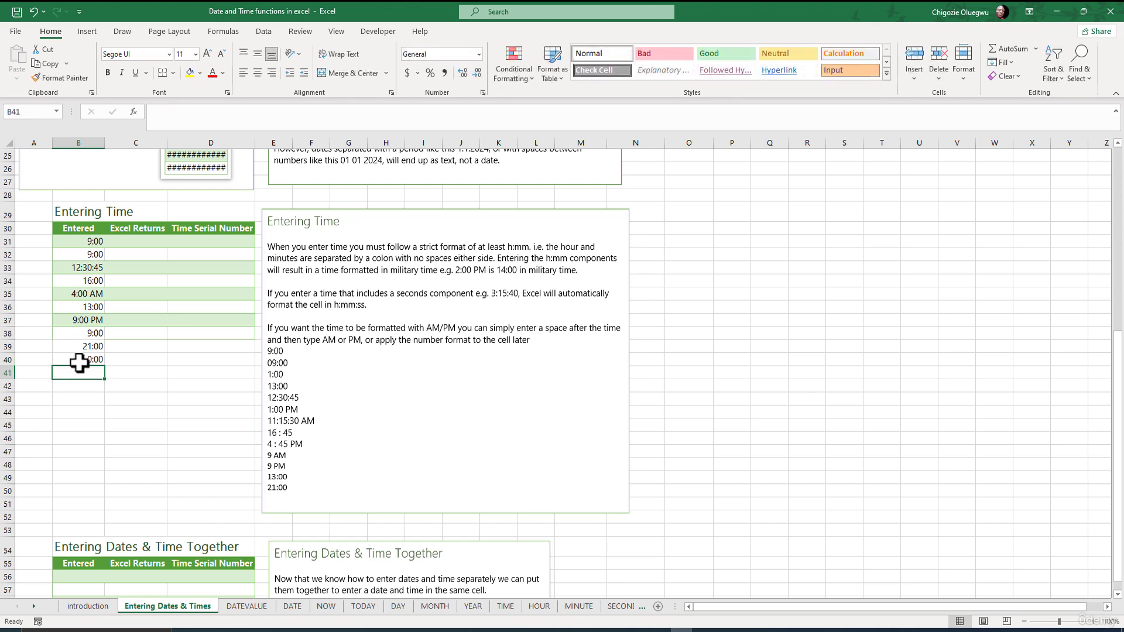
Examine B40's stored time and compare the entered times in B31:B40 with the note's example list
{"action": "double_click", "coordinate": [82, 358]}
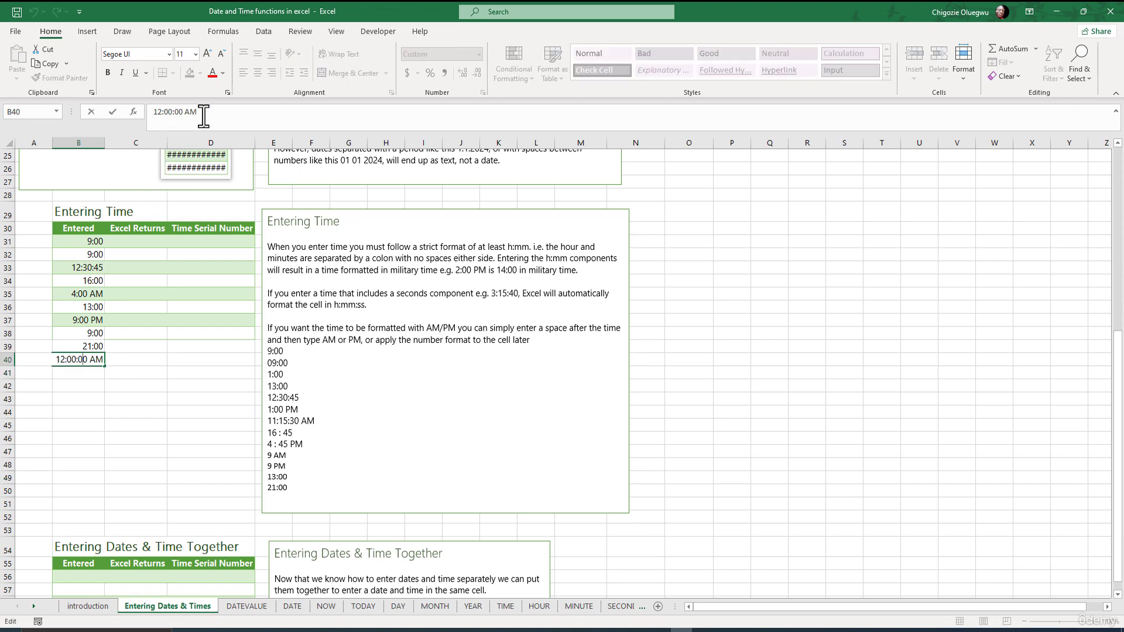
{"action": "left_click", "coordinate": [60, 393]}
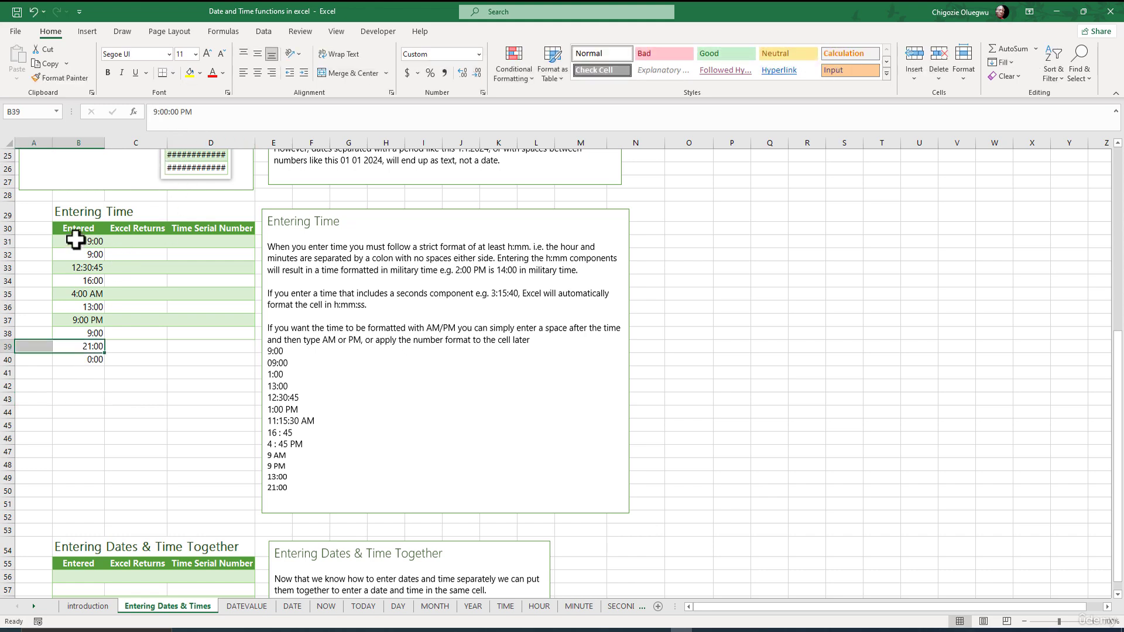
{"action": "left_click_drag", "start_coordinate": [76, 241], "coordinate": [69, 354]}
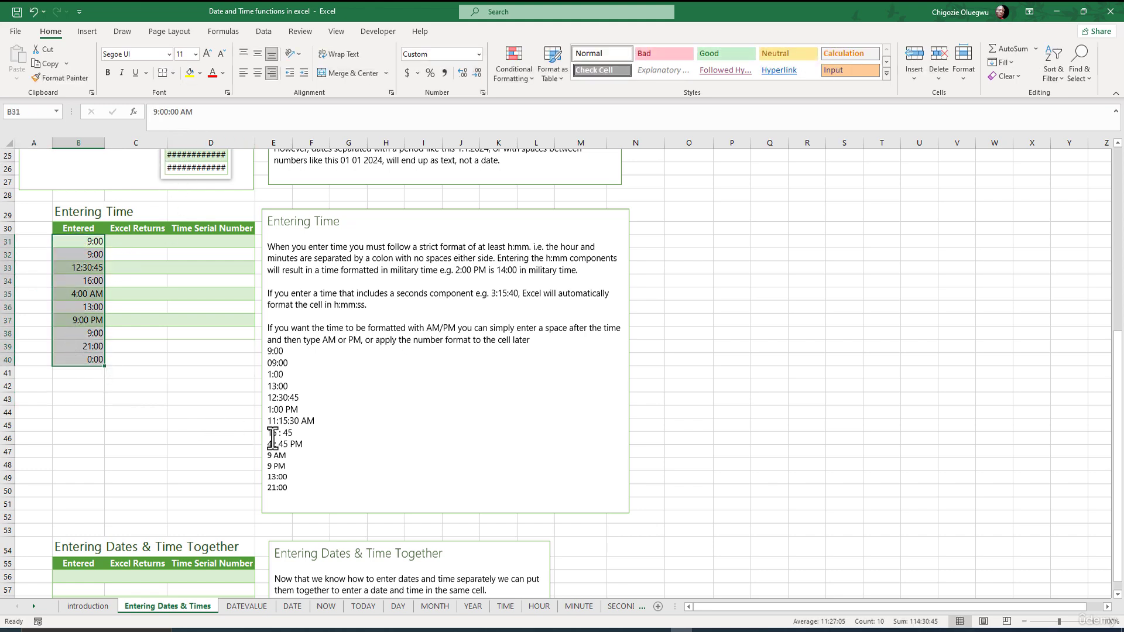
{"action": "left_click_drag", "start_coordinate": [288, 488], "coordinate": [271, 350]}
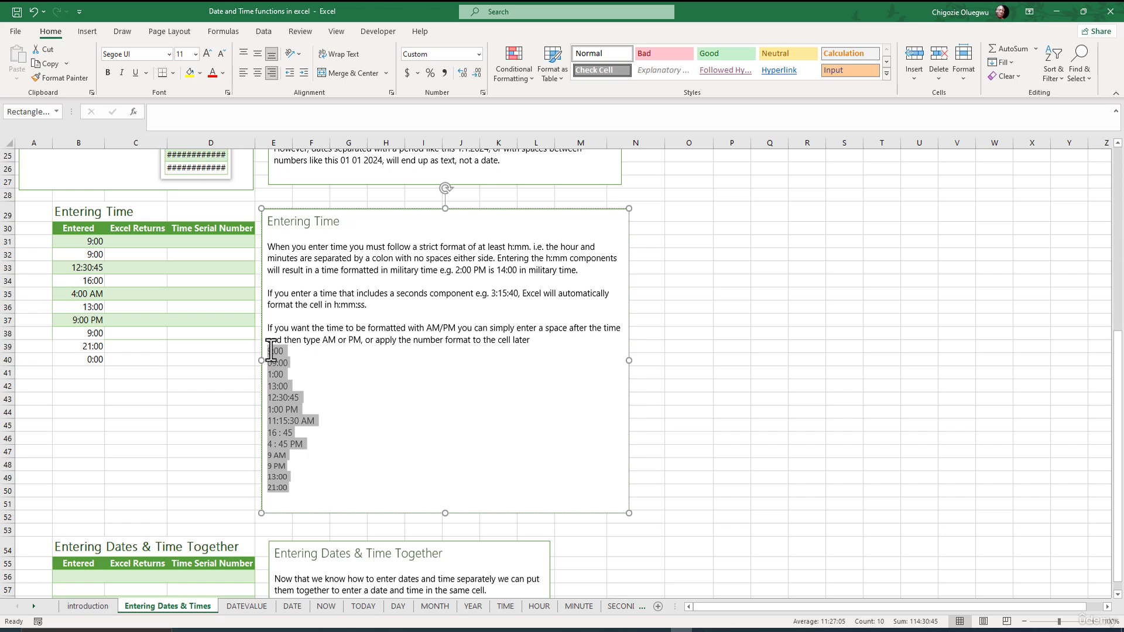
Enter the formula =B31 in C31 under Excel Returns and fill it down to C40
{"action": "left_click", "coordinate": [110, 243]}
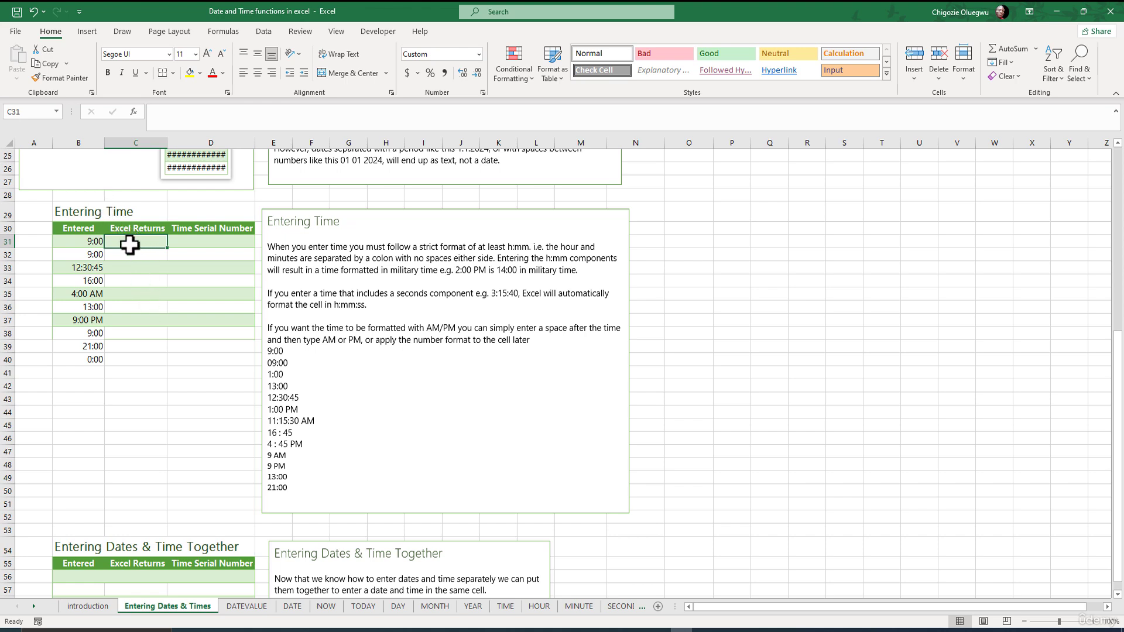
{"action": "type", "text": "="}
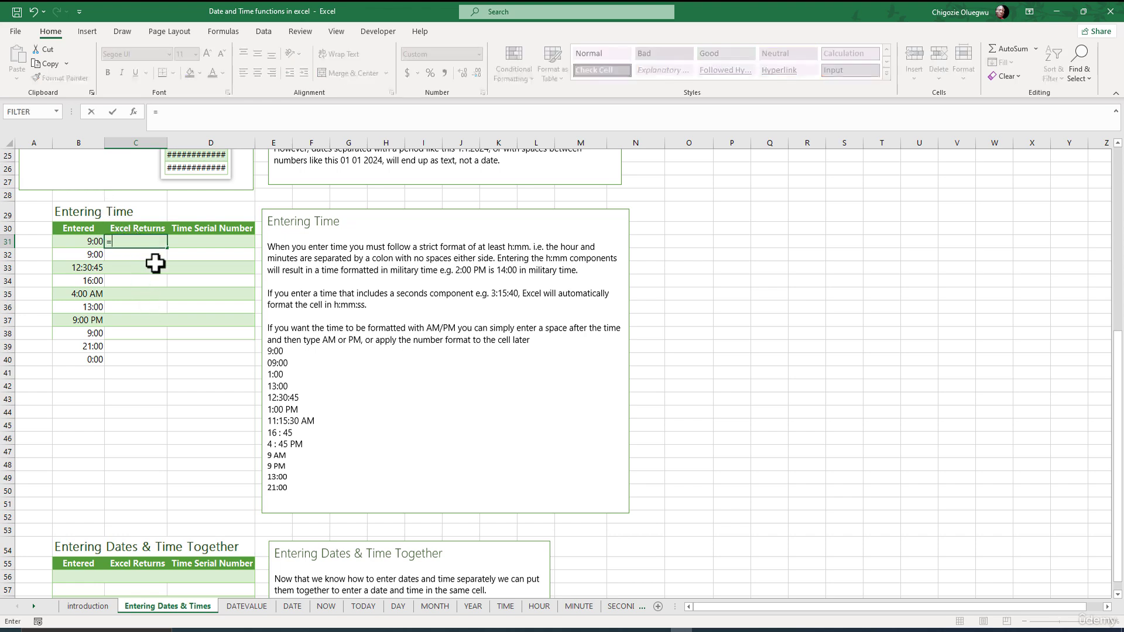
{"action": "left_click", "coordinate": [80, 245]}
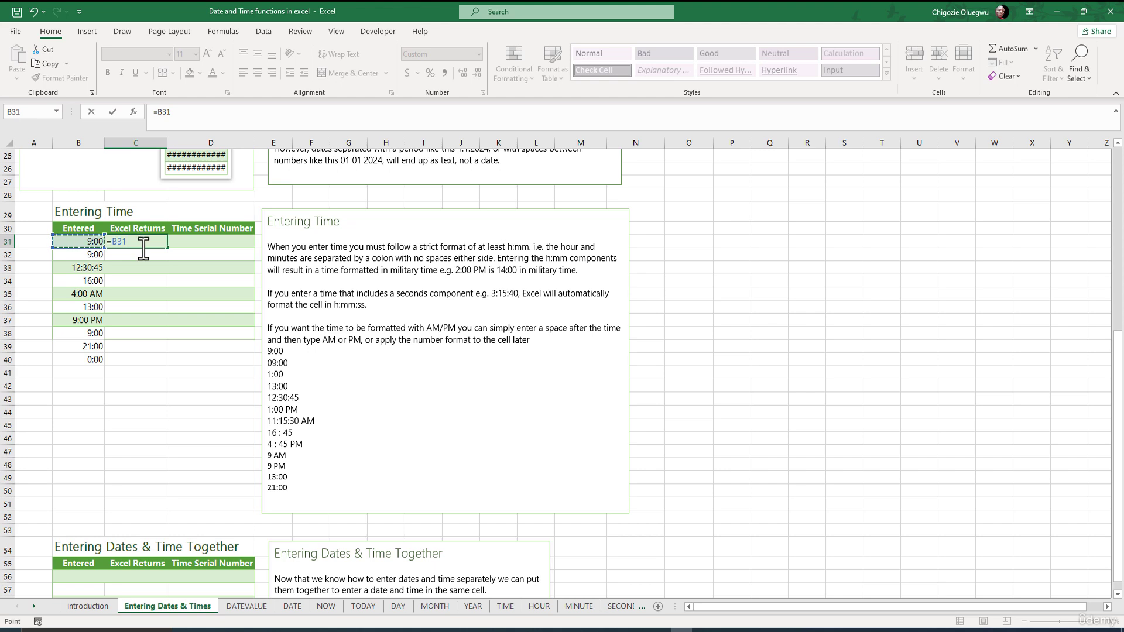
{"action": "key", "text": "ctrl+Return"}
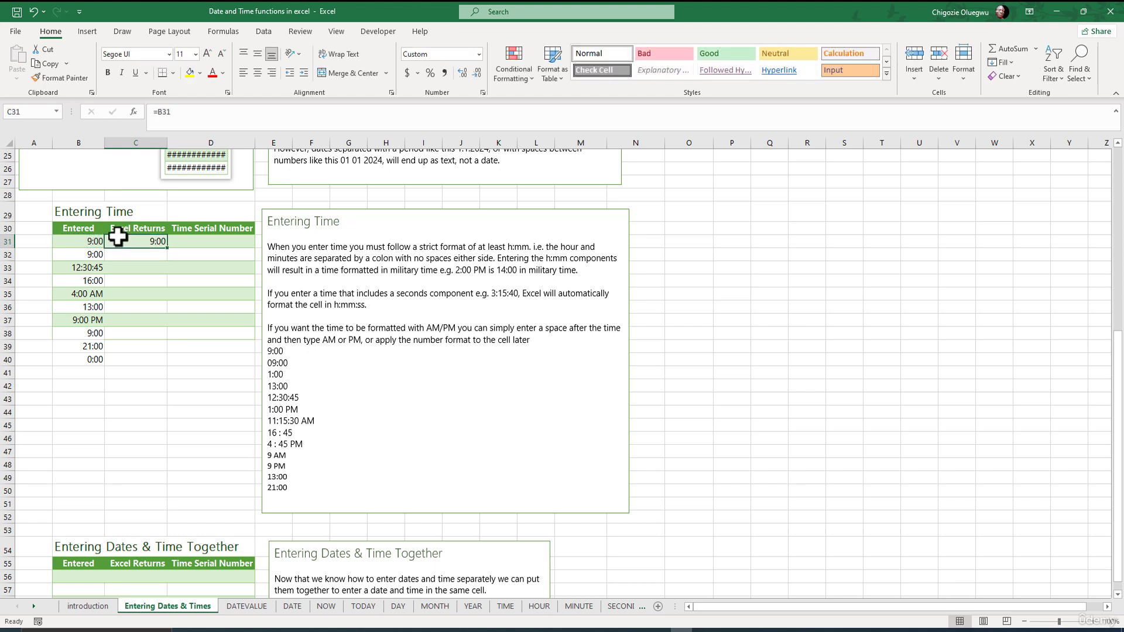
{"action": "double_click", "coordinate": [169, 249]}
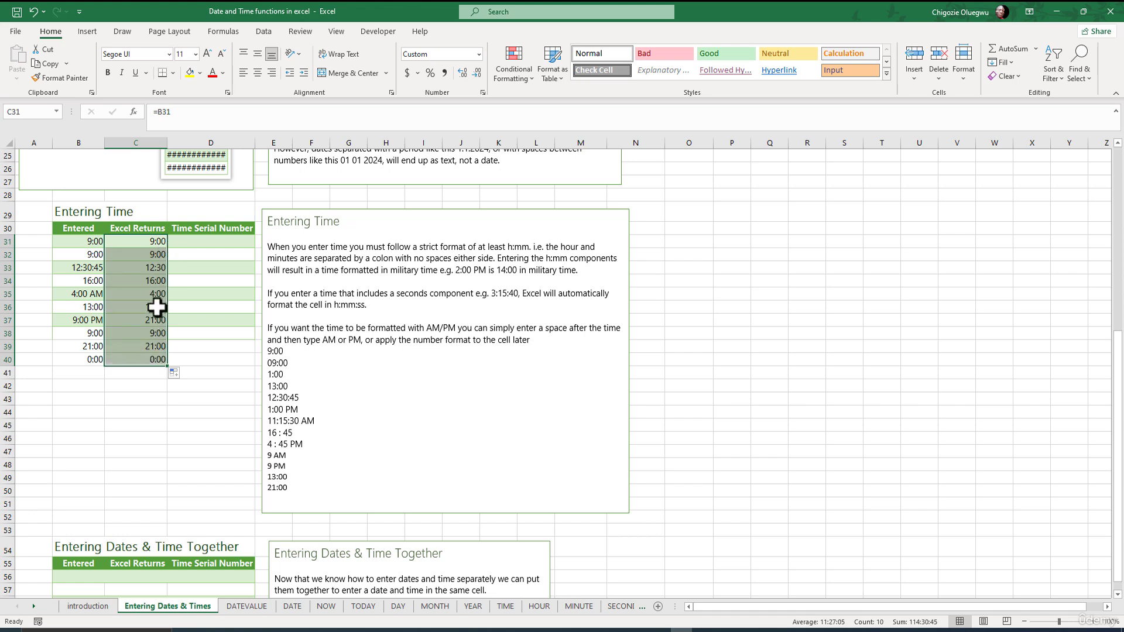
{"action": "left_click", "coordinate": [147, 386]}
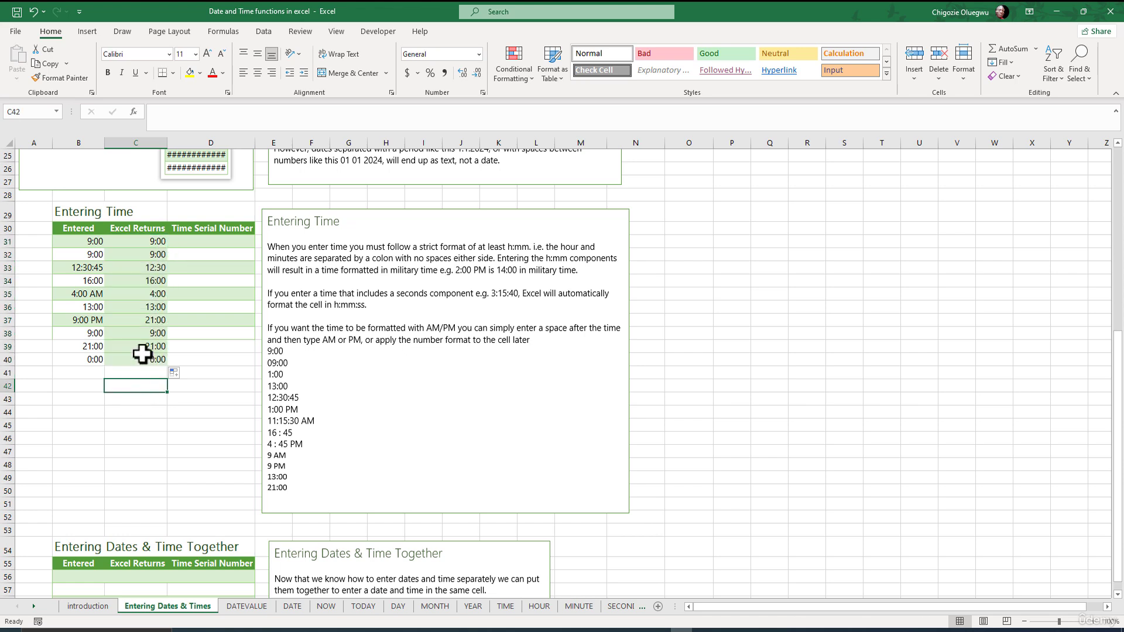
{"action": "left_click", "coordinate": [144, 242]}
{"action": "key", "text": "ctrl+shift+Down"}
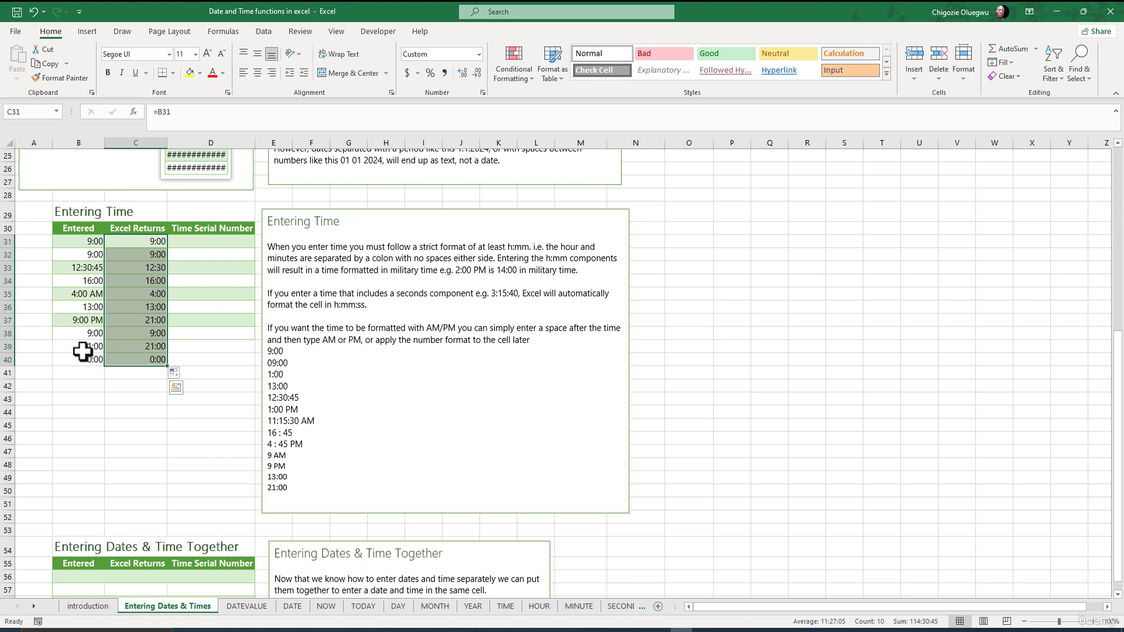
Enter the formula =B31 in cell D31 under Time Serial Number
{"action": "left_click", "coordinate": [190, 243]}
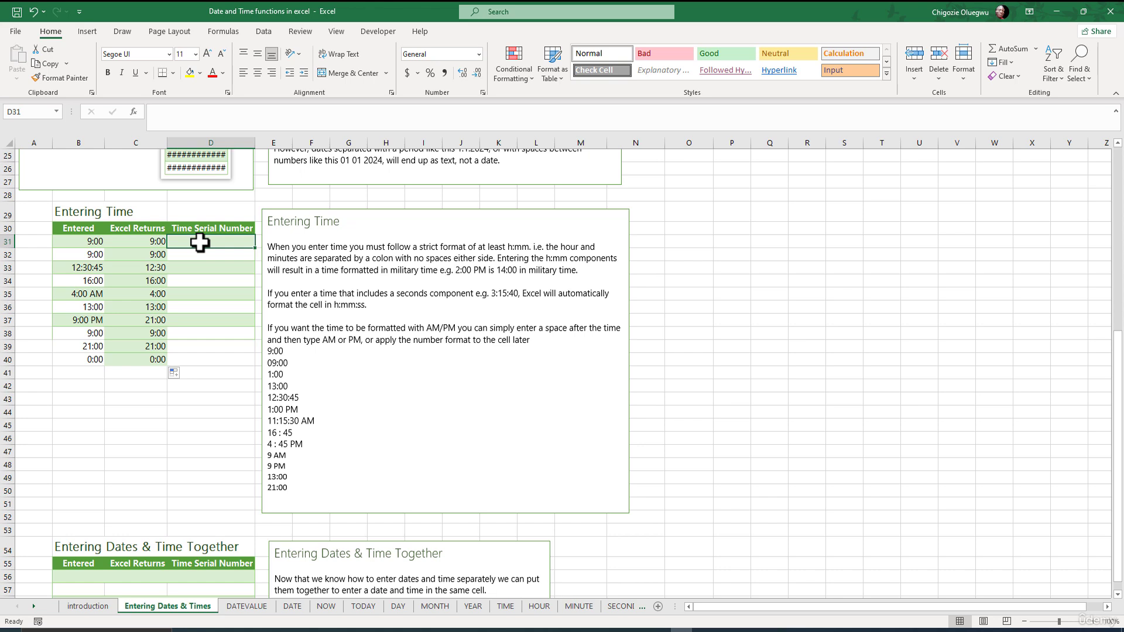
{"action": "type", "text": "="}
{"action": "left_click", "coordinate": [88, 240]}
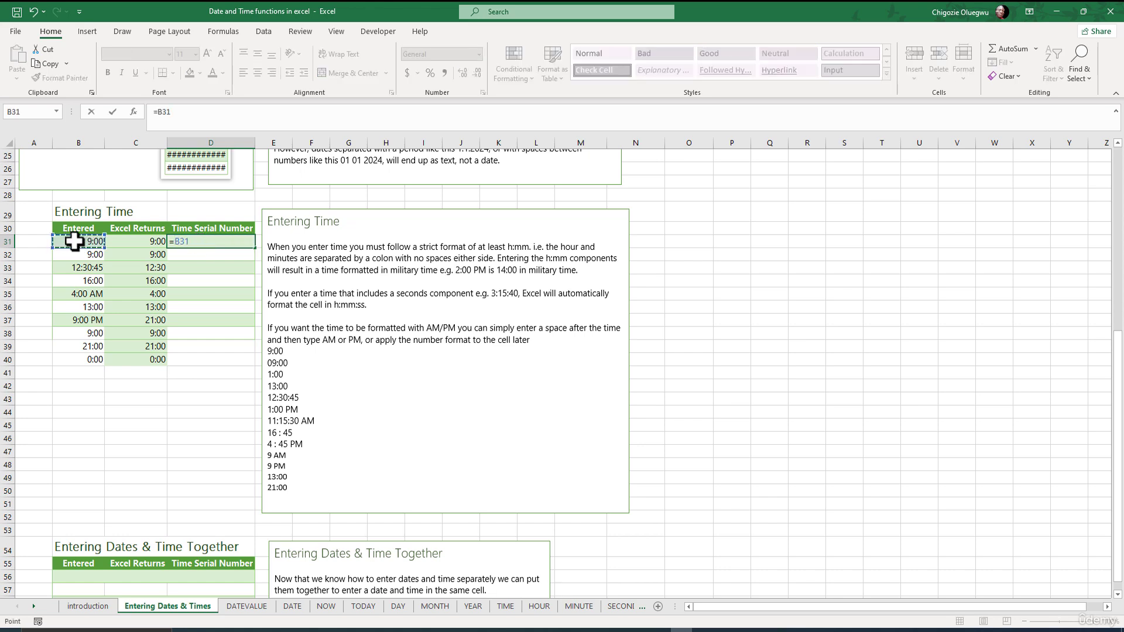
{"action": "key", "text": "Return"}
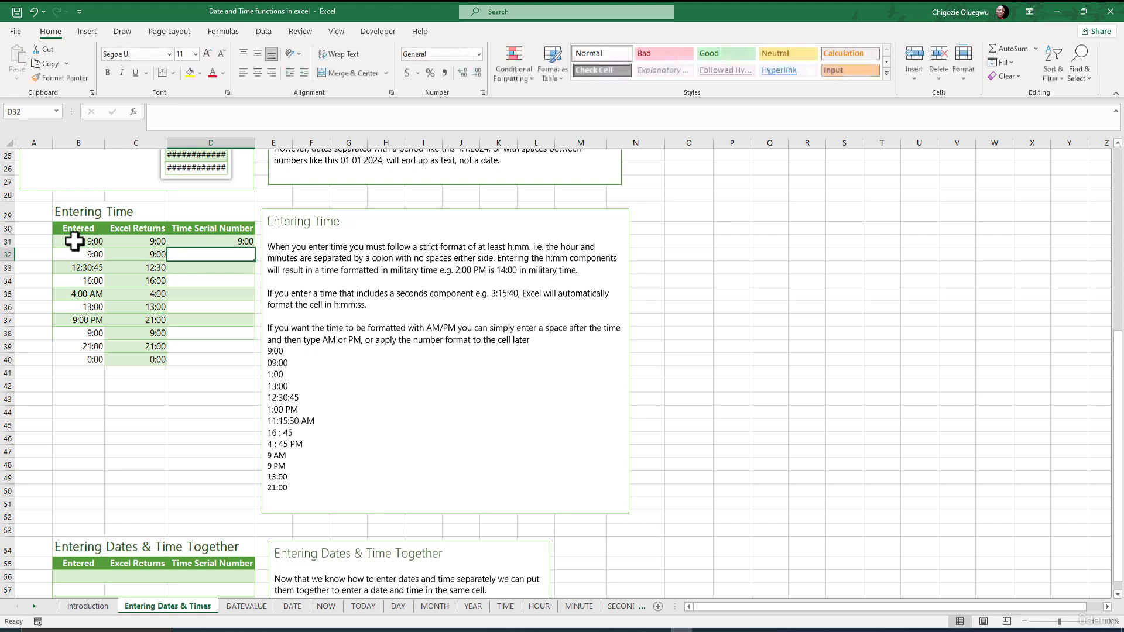
Apply the General number format to D31 and fill its formula down to D40
{"action": "left_click", "coordinate": [203, 240]}
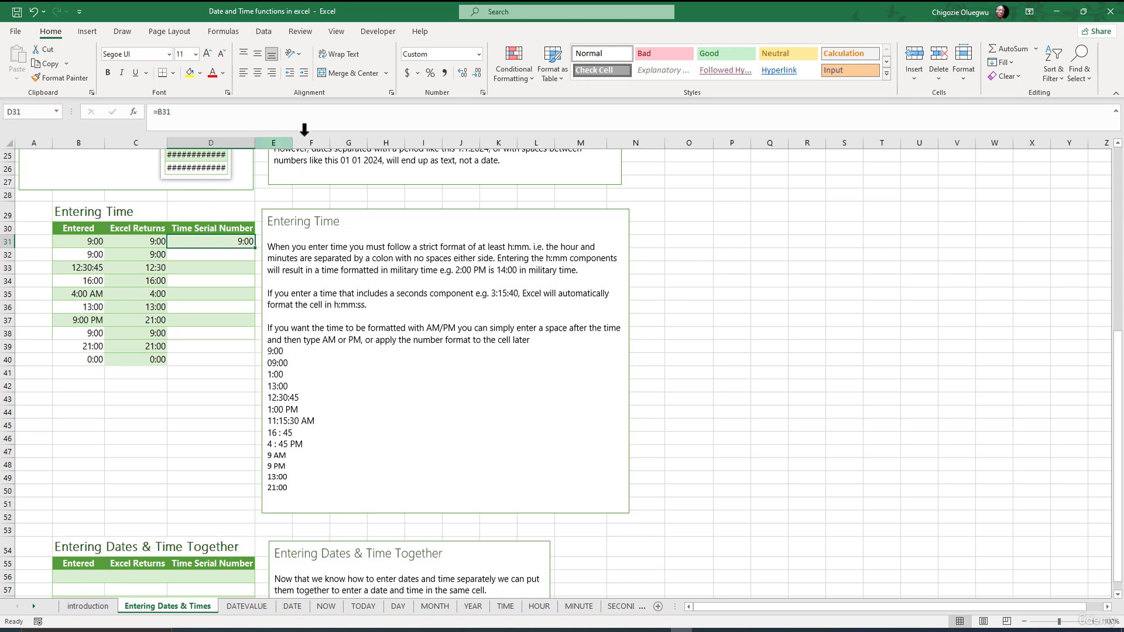
{"action": "left_click", "coordinate": [476, 56]}
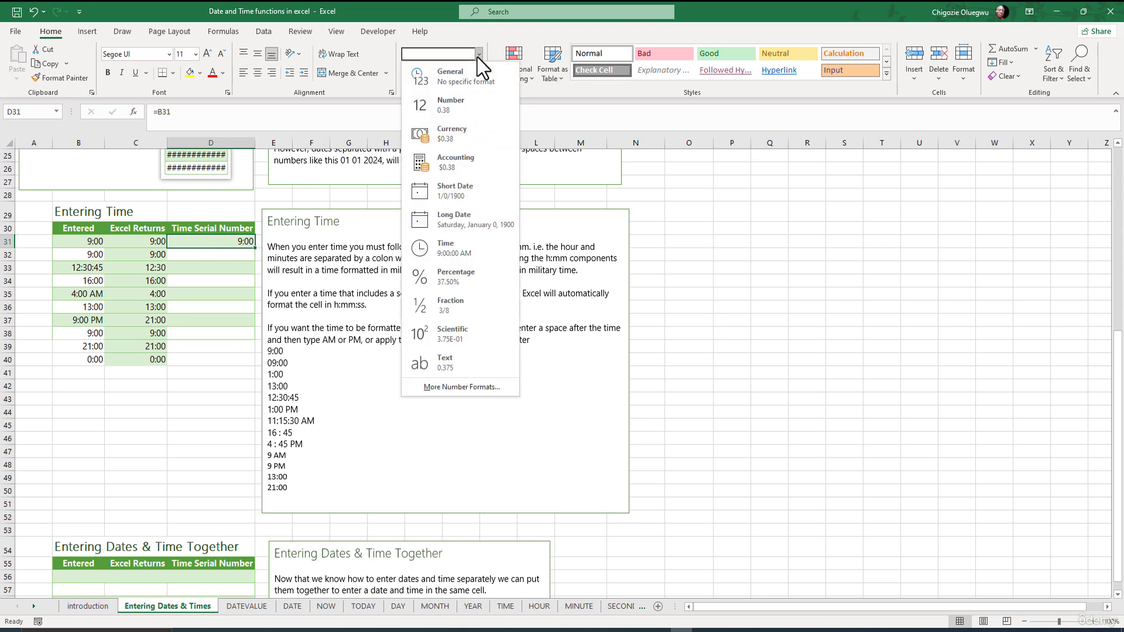
{"action": "left_click", "coordinate": [443, 81]}
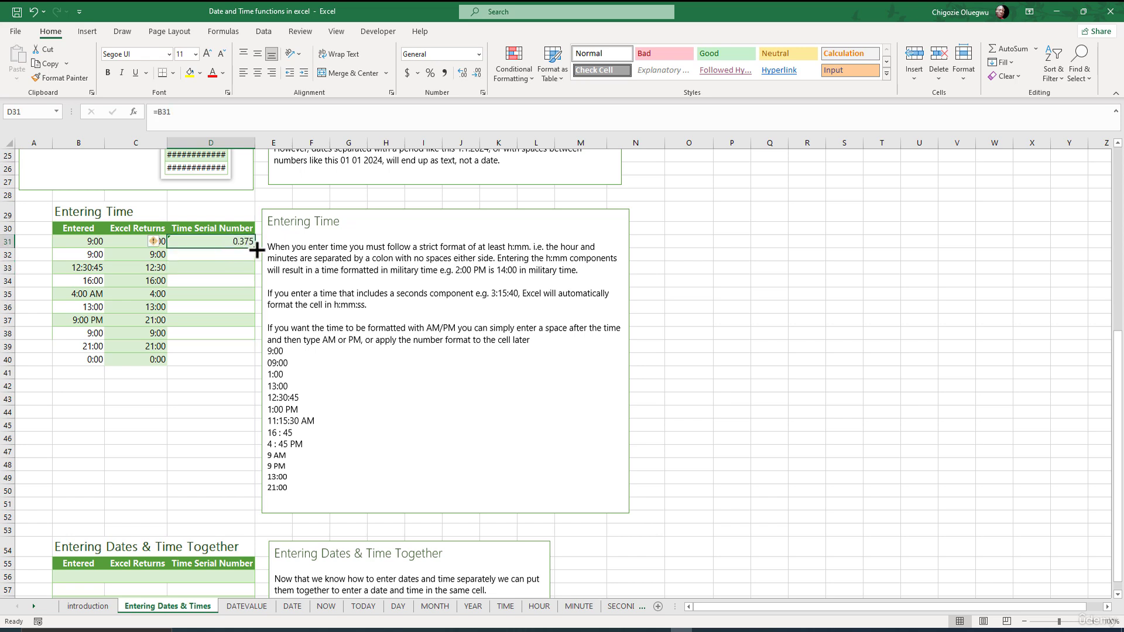
{"action": "double_click", "coordinate": [256, 248]}
{"action": "left_click", "coordinate": [224, 359]}
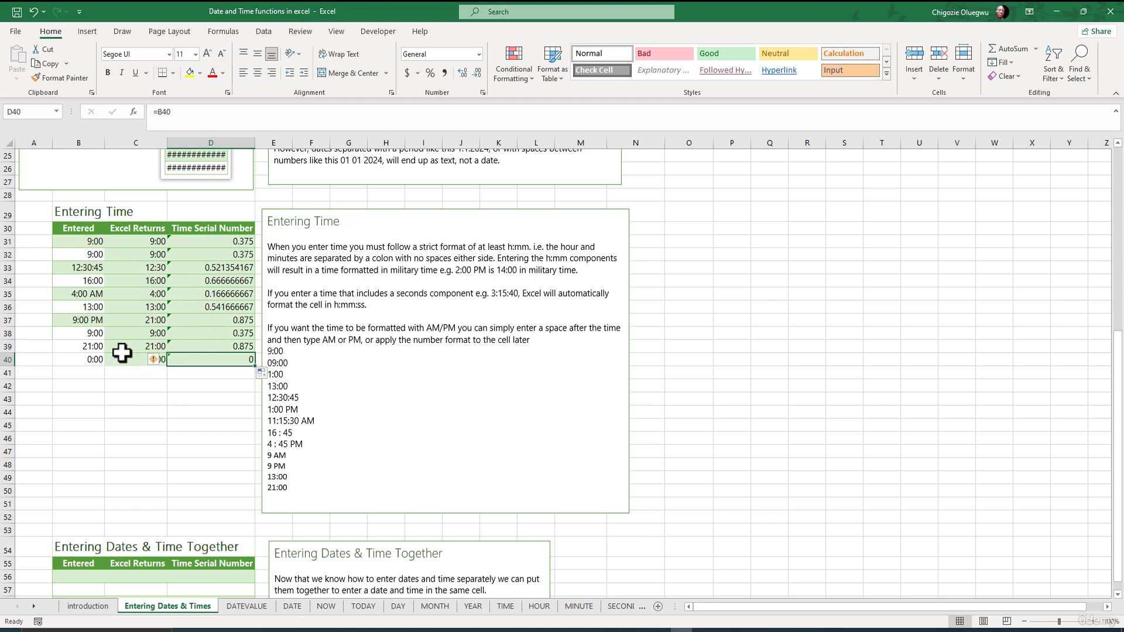
{"action": "left_click", "coordinate": [224, 389]}
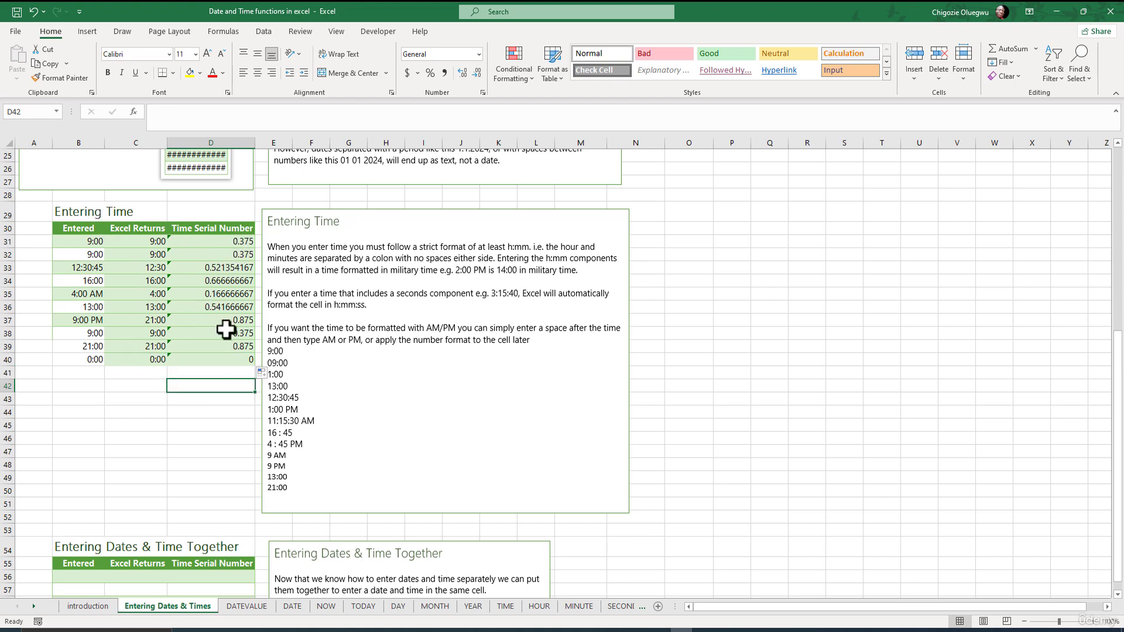